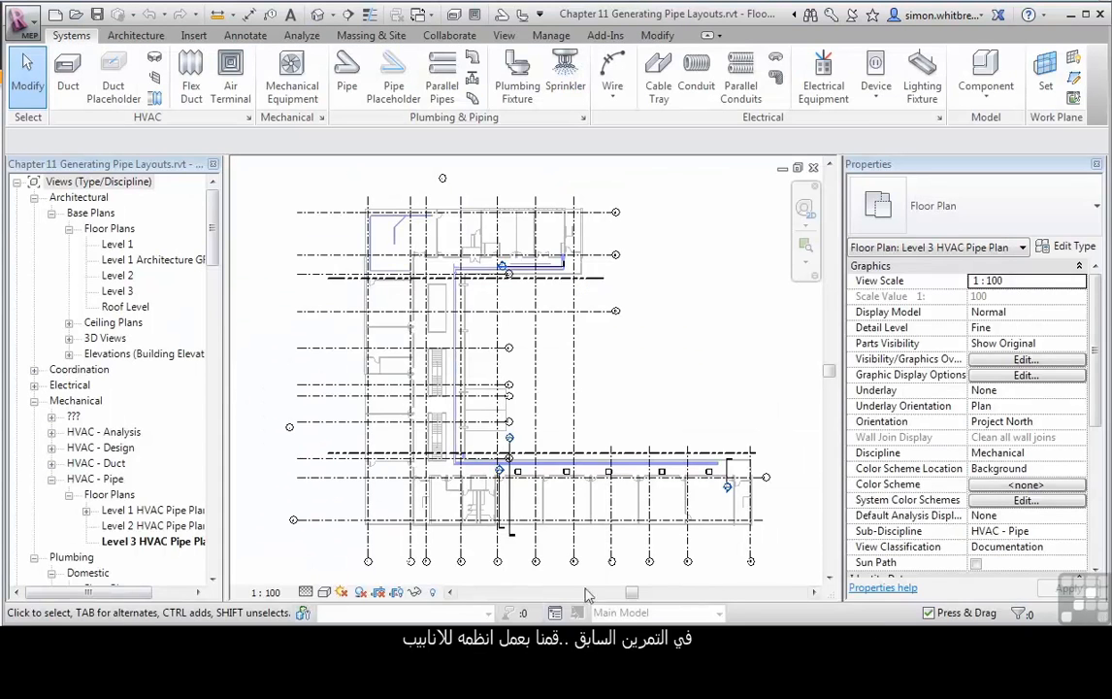
pyautogui.click(521, 476)
pyautogui.scroll(5, 520, 475)
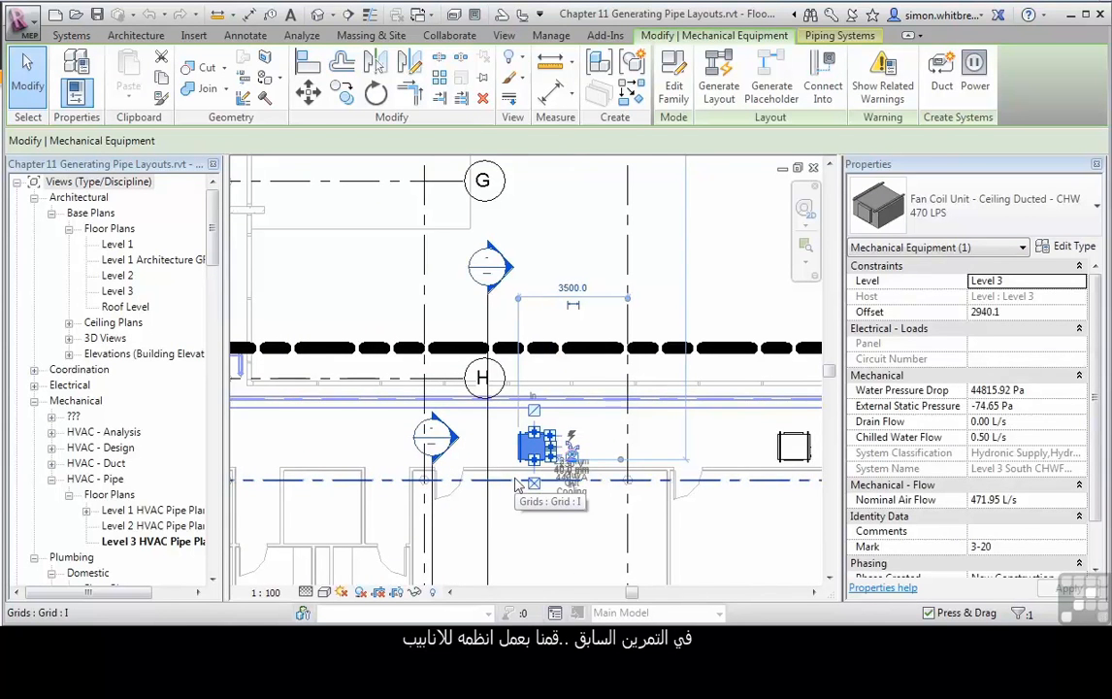
pyautogui.moveTo(503, 526); pyautogui.dragTo(282, 387, button='middle')
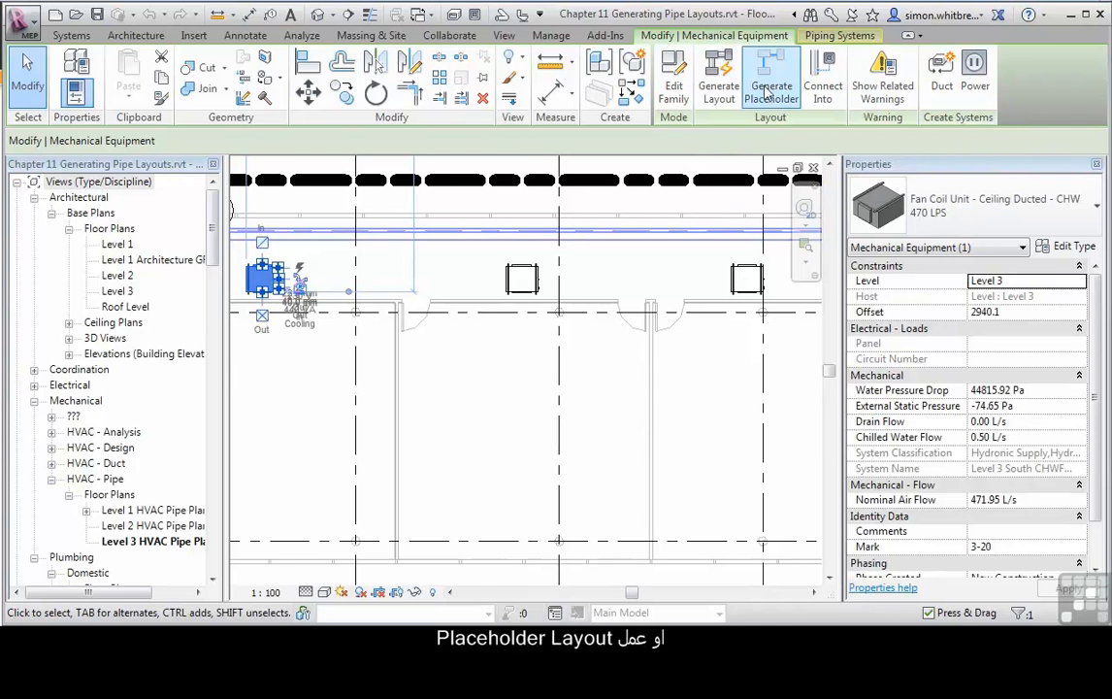
pyautogui.click(714, 103)
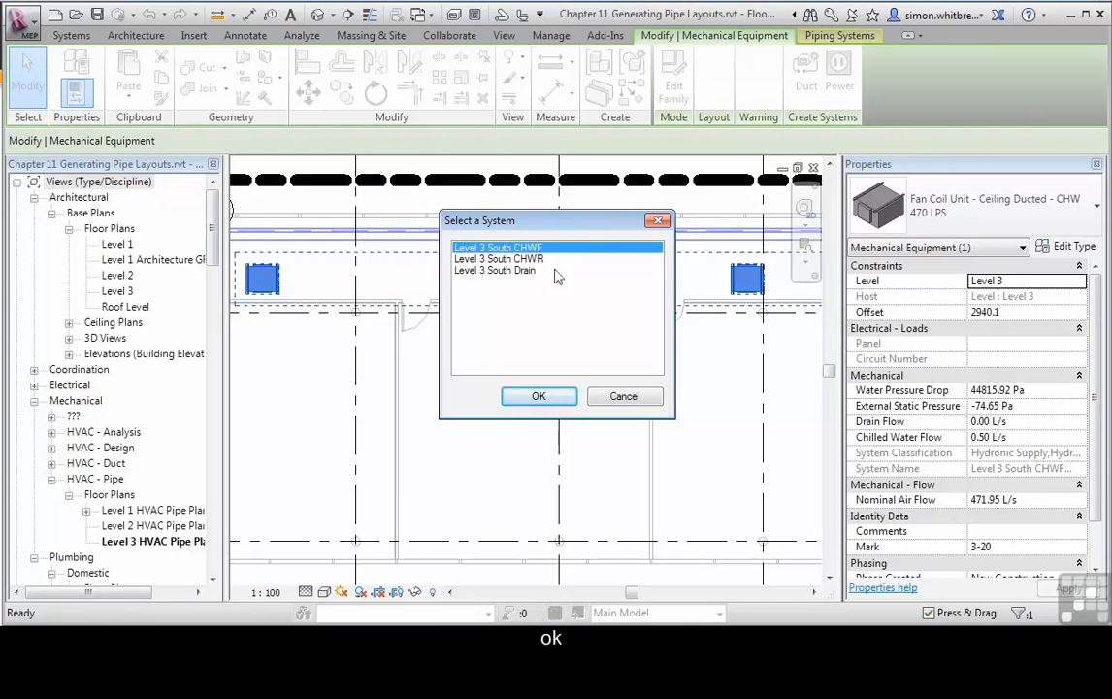
pyautogui.click(537, 397)
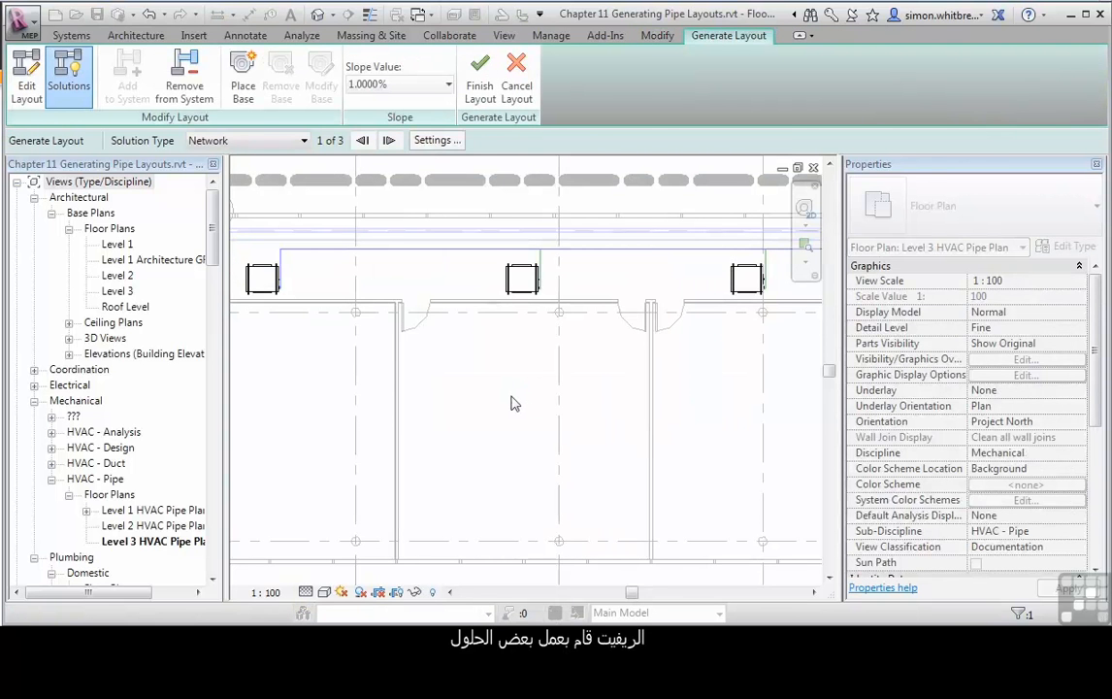
pyautogui.scroll(-4, 437, 396)
pyautogui.scroll(-1, 437, 395)
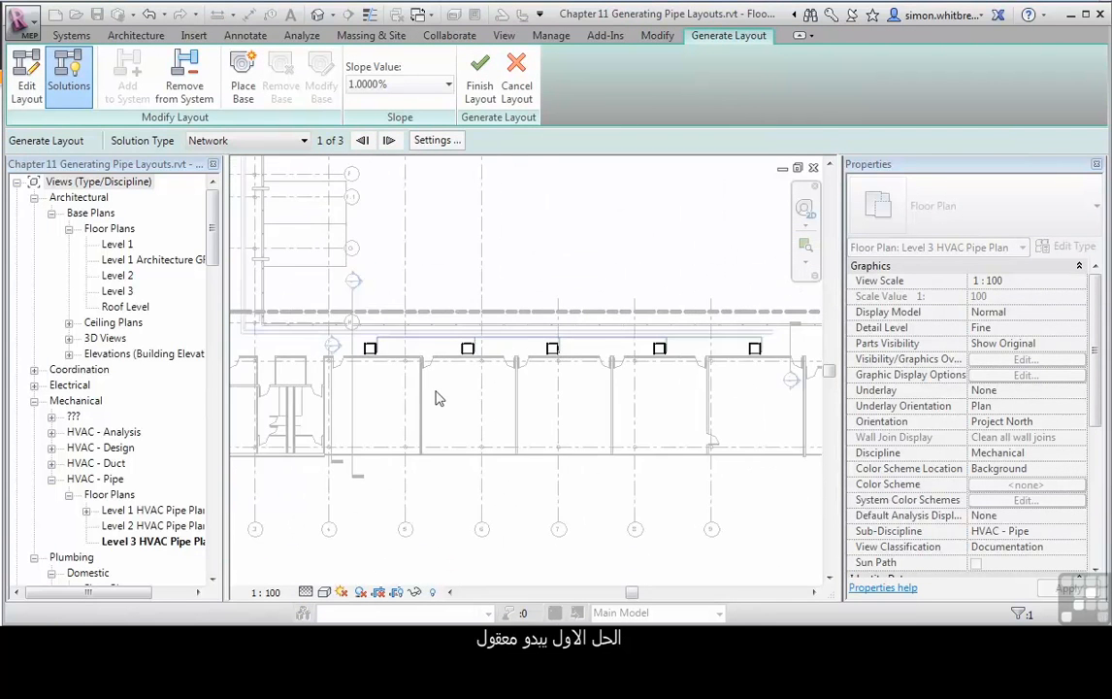
pyautogui.scroll(2, 490, 400)
pyautogui.moveTo(491, 400); pyautogui.dragTo(428, 346, button='middle')
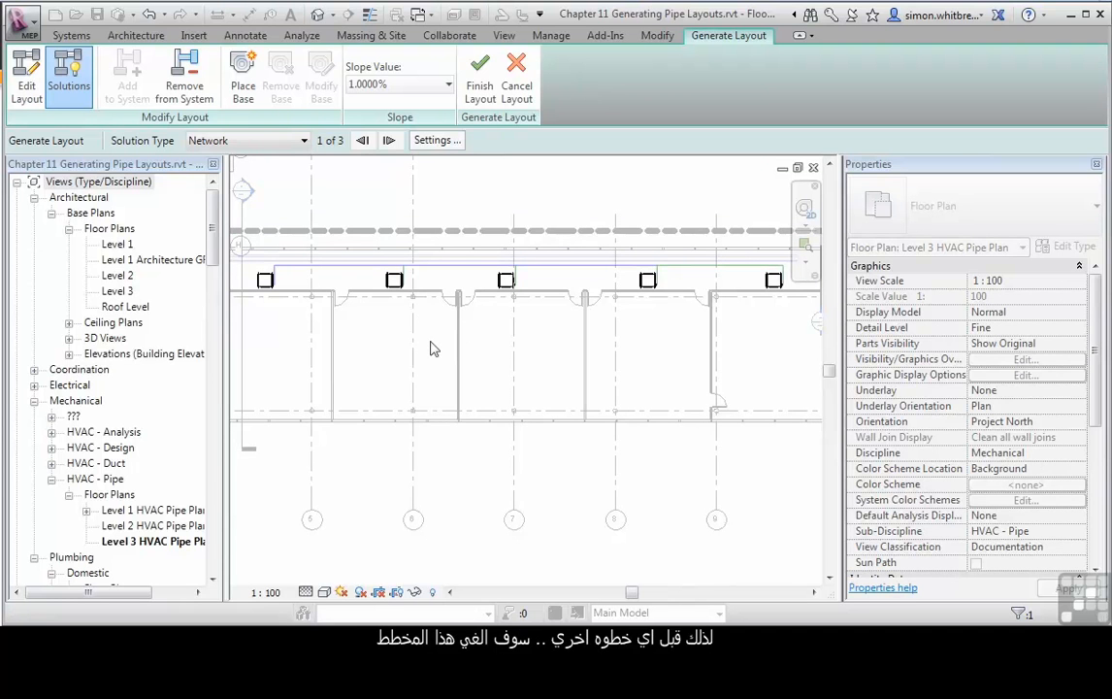
pyautogui.click(514, 70)
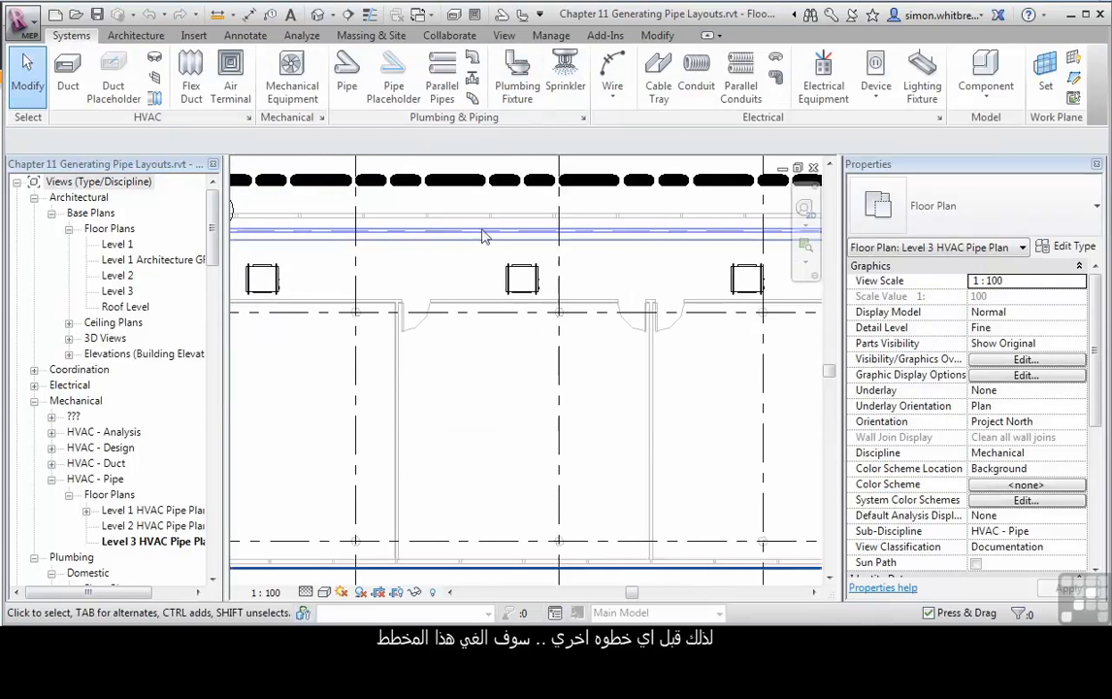
# Open the default 3D view and orient it to the Level 3 HVAC Pipe Plan floor plan.
pyautogui.scroll(-6, 494, 405)
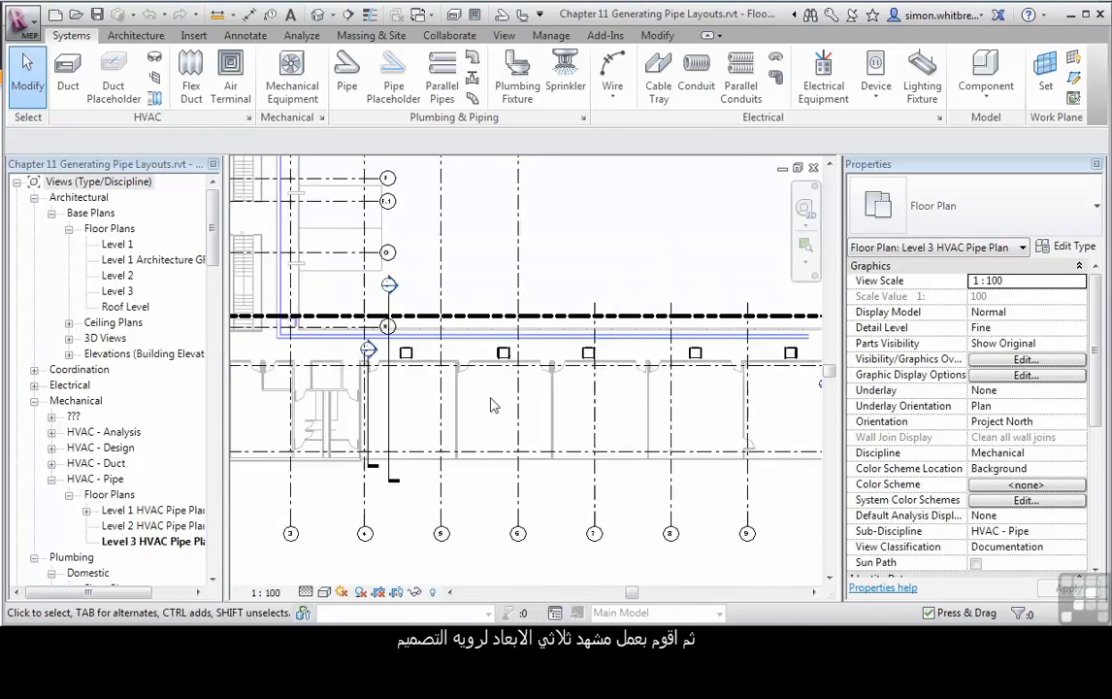
pyautogui.scroll(-1, 494, 405)
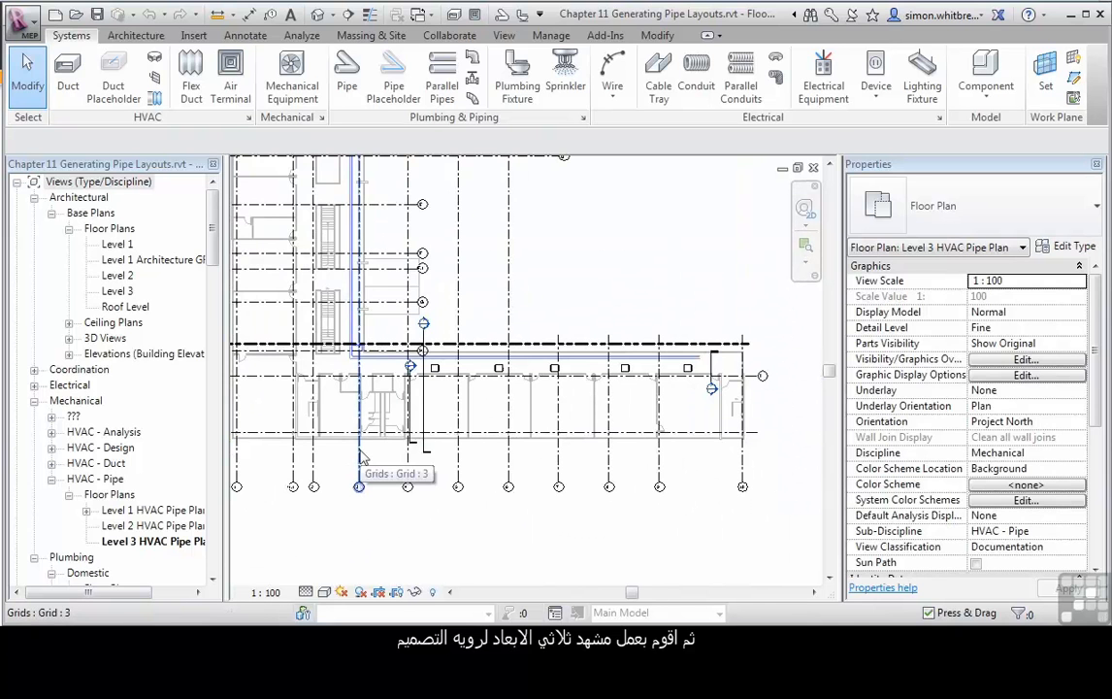
pyautogui.click(319, 16)
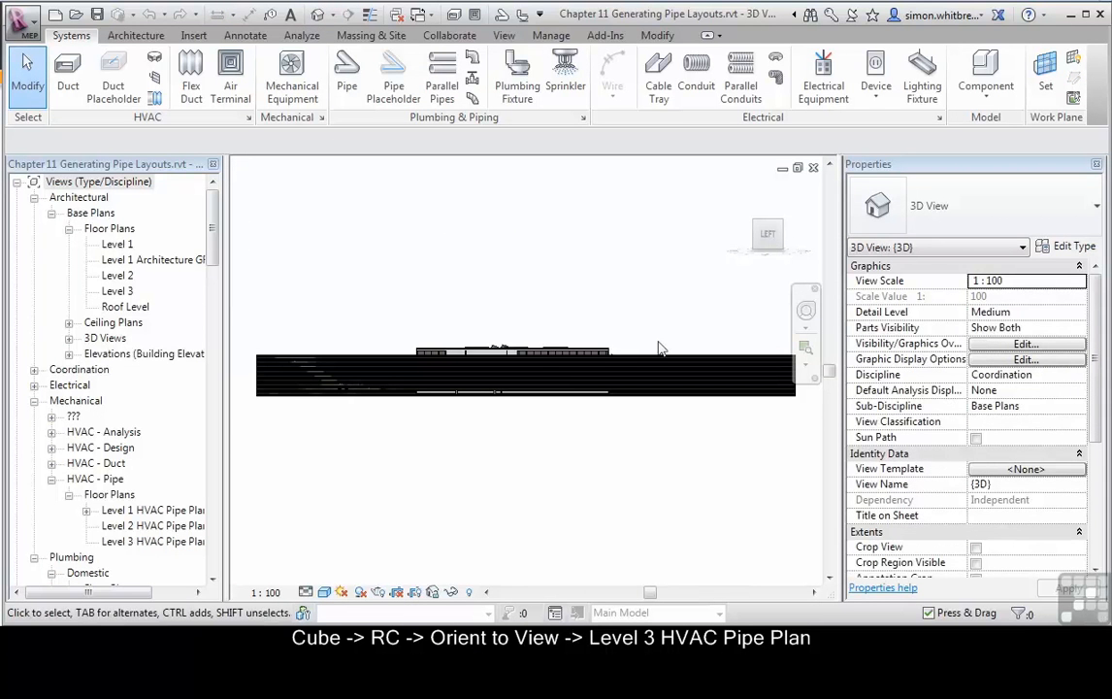
pyautogui.rightClick(772, 237)
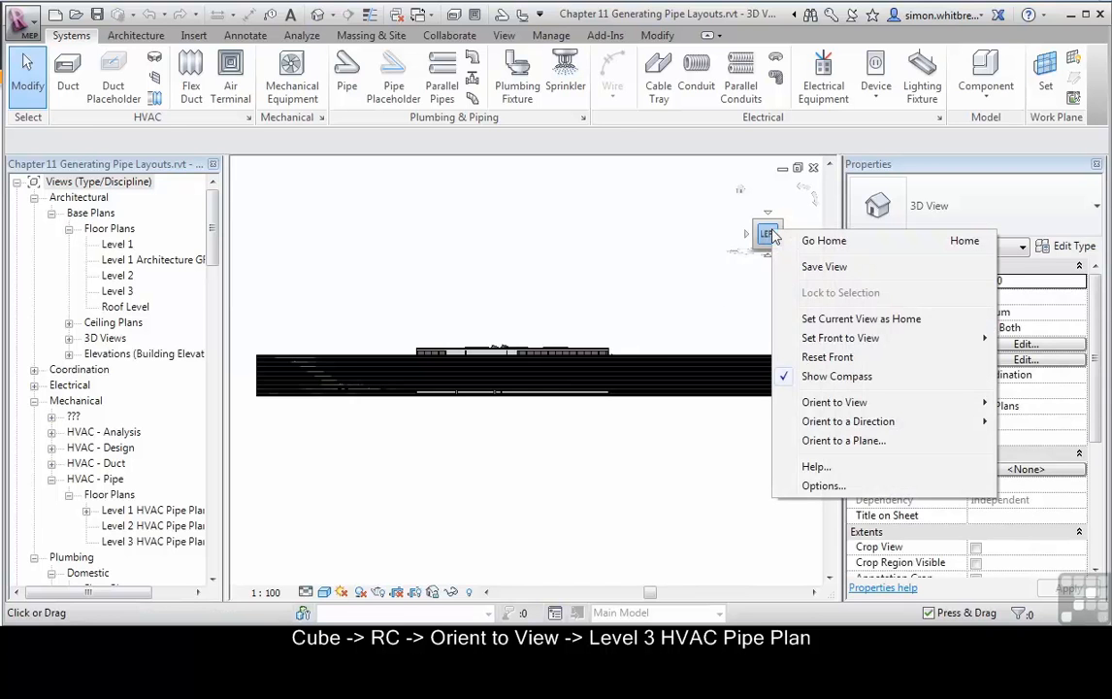
pyautogui.moveTo(836, 406)
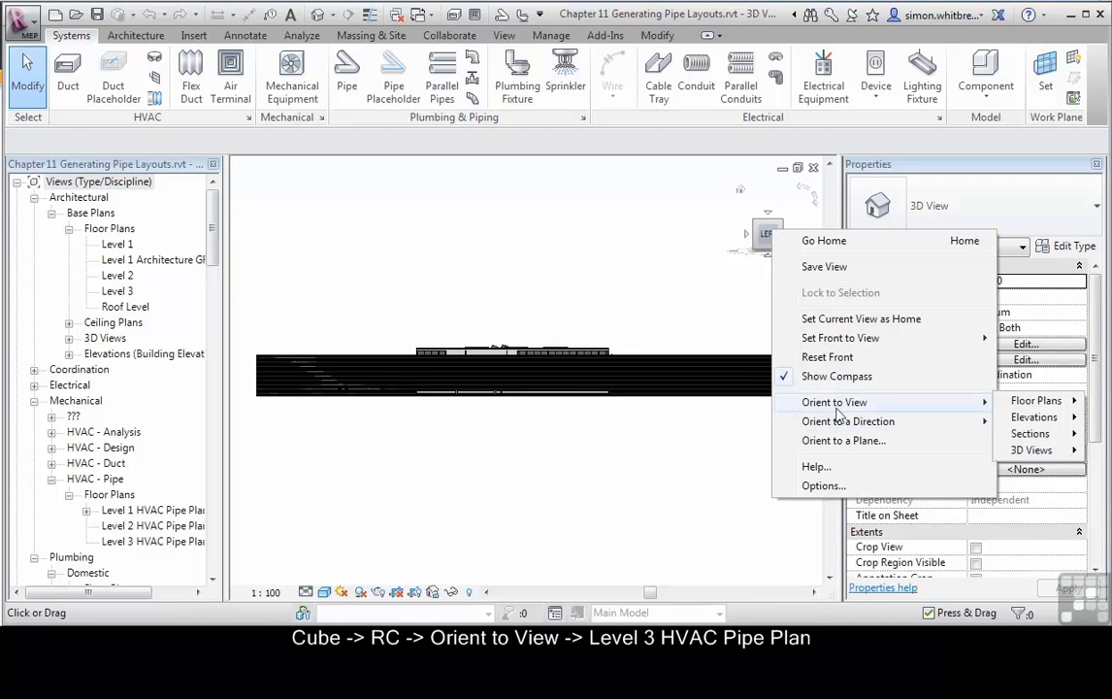
pyautogui.moveTo(1018, 406)
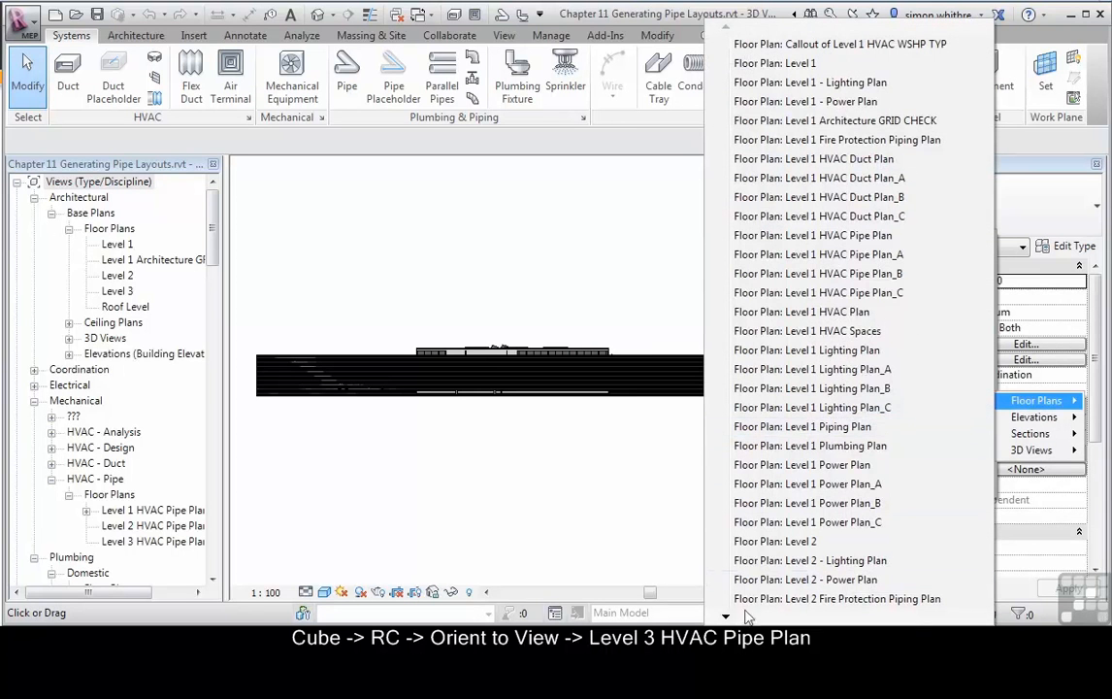
pyautogui.moveTo(726, 617)
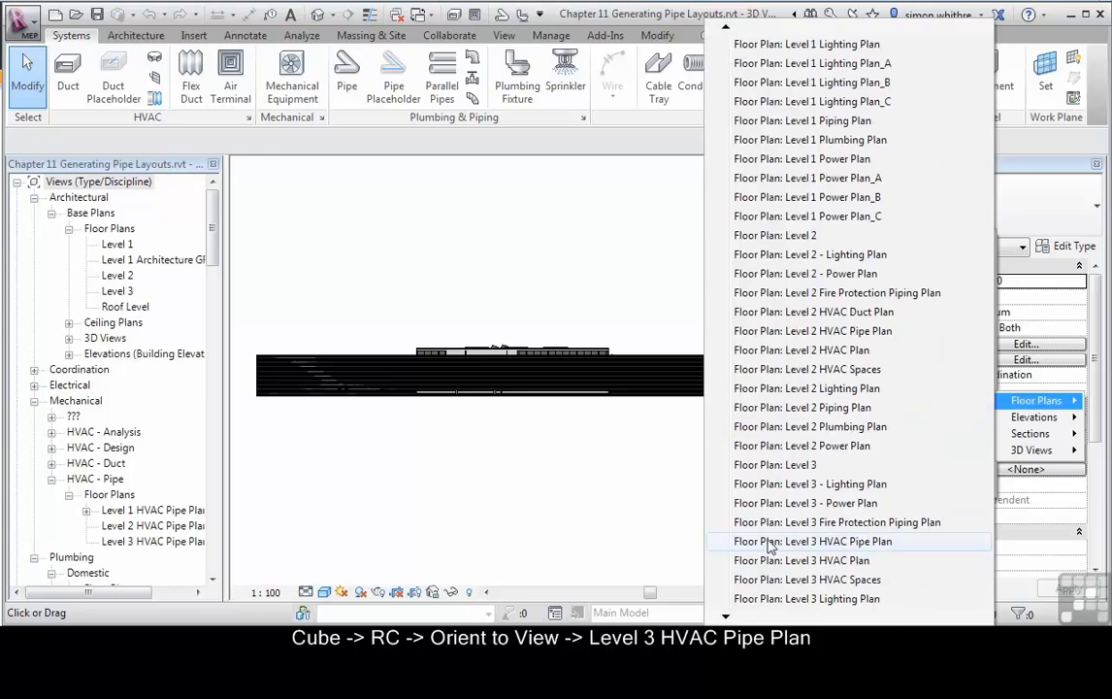
pyautogui.click(769, 547)
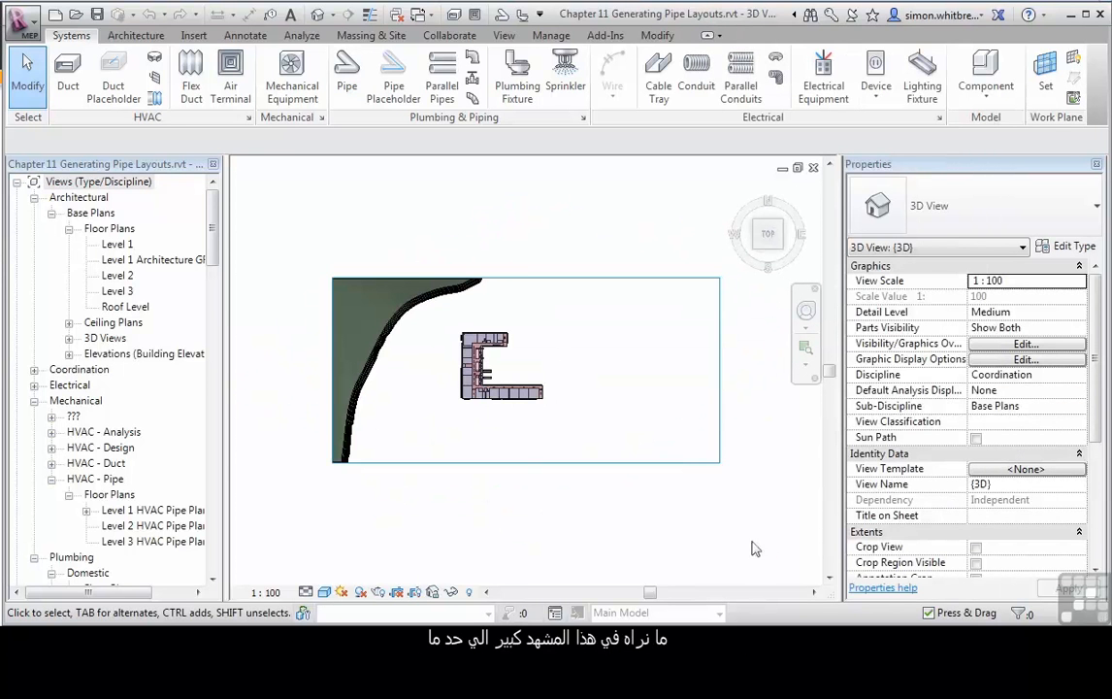
# Shrink the 3D view's section box on its sides so that it closely surrounds the C-shaped building.
pyautogui.click(721, 384)
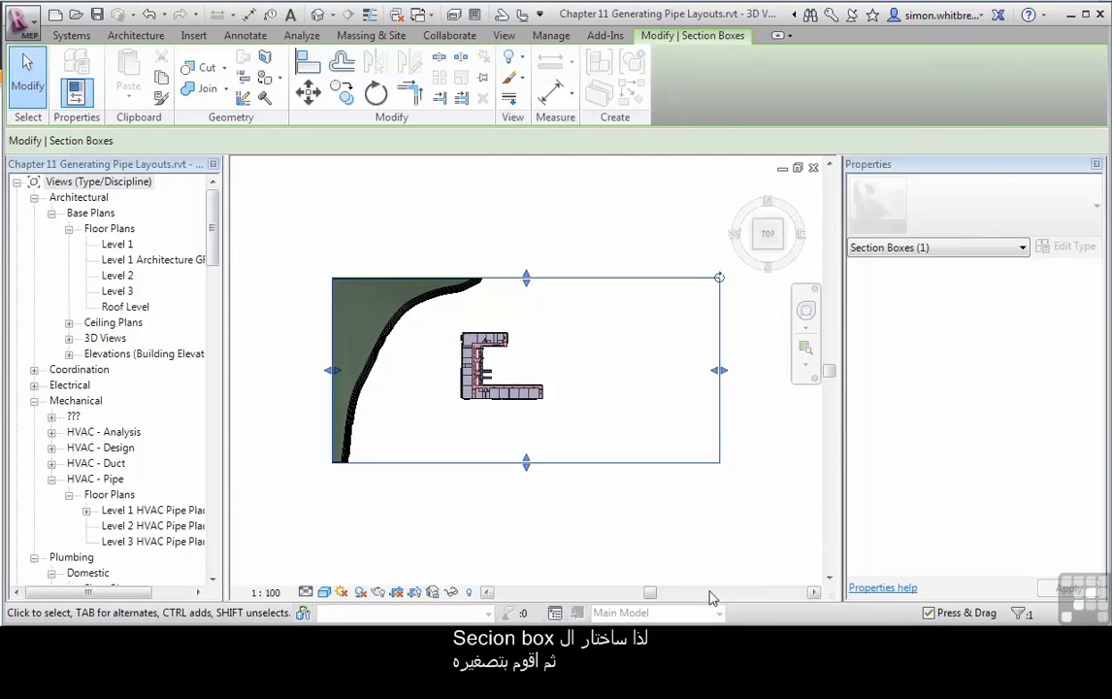
pyautogui.moveTo(720, 370); pyautogui.dragTo(526, 279)
pyautogui.moveTo(442, 279); pyautogui.dragTo(442, 326)
pyautogui.moveTo(441, 464); pyautogui.dragTo(496, 518)
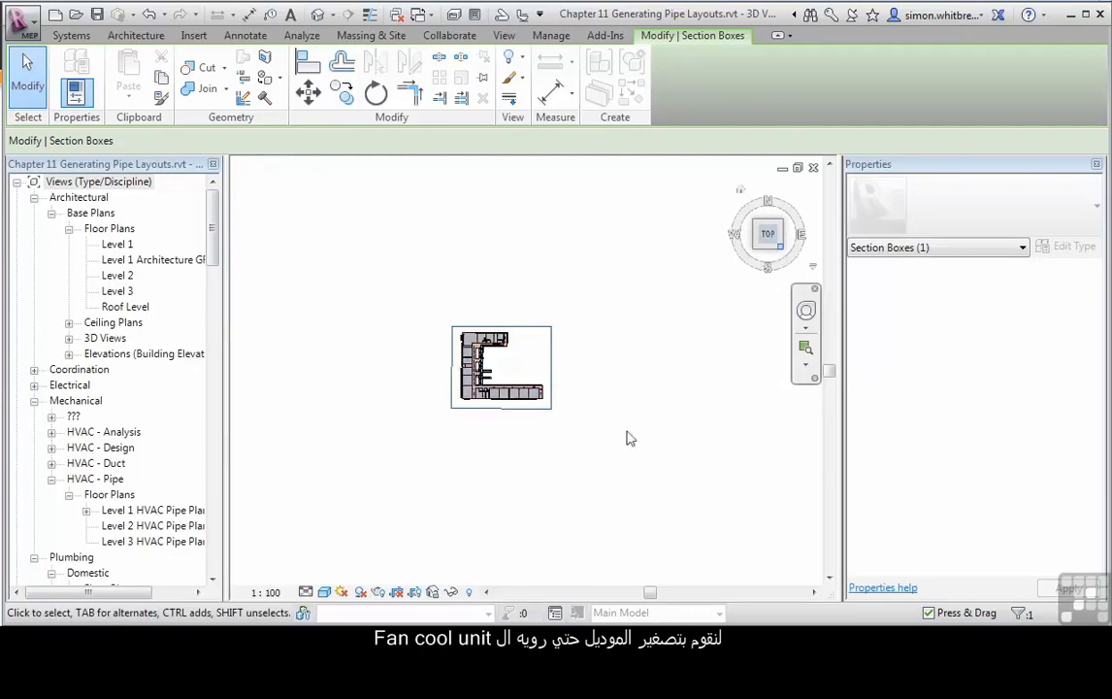
# Start generating a pipe layout for the Level 3 South CHWF system from a ceiling-ducted fan coil unit in the south wing.
pyautogui.keyDown('shift'); pyautogui.moveTo(499, 502); pyautogui.dragTo(356, 458, button='middle'); pyautogui.keyUp('shift')
pyautogui.scroll(5, 429, 400)
pyautogui.scroll(1, 428, 394)
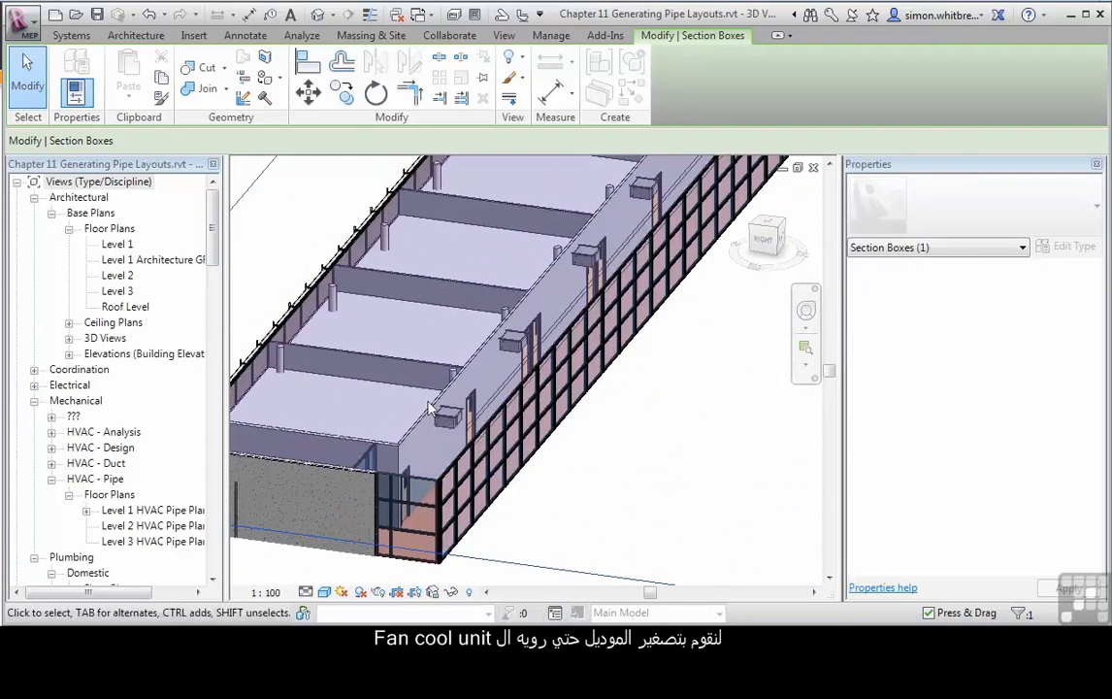
pyautogui.keyDown('shift'); pyautogui.moveTo(419, 467); pyautogui.dragTo(330, 505, button='middle'); pyautogui.keyUp('shift')
pyautogui.scroll(-3, 532, 438)
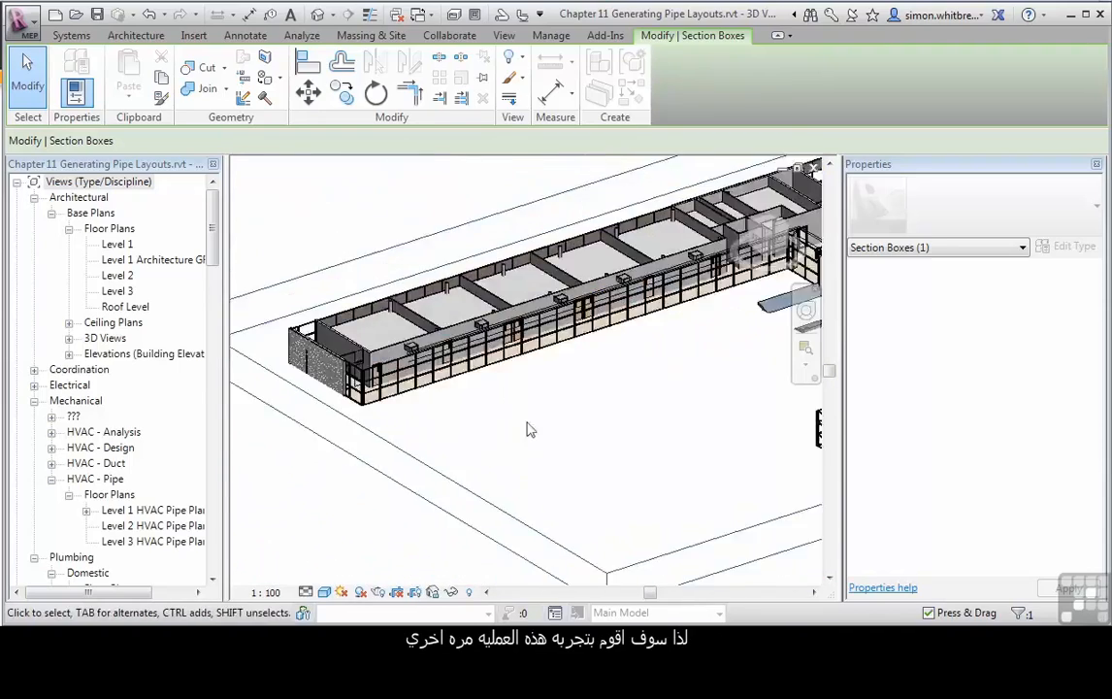
pyautogui.scroll(4, 532, 436)
pyautogui.moveTo(579, 373); pyautogui.dragTo(566, 428, button='middle')
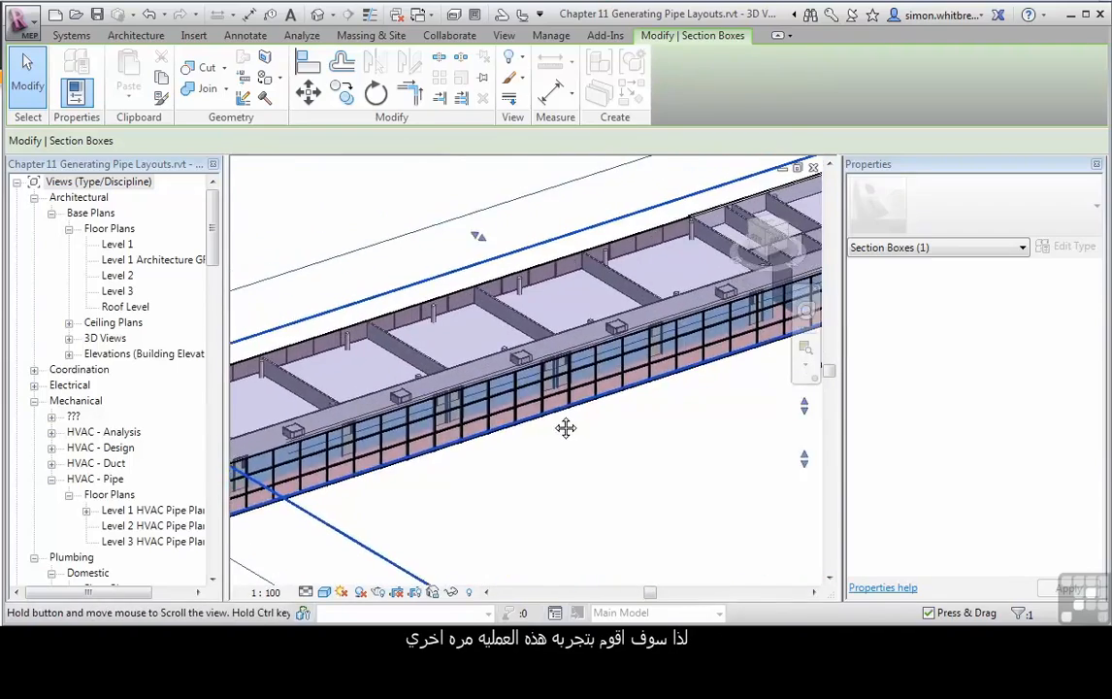
pyautogui.click(672, 304)
pyautogui.press('Escape')
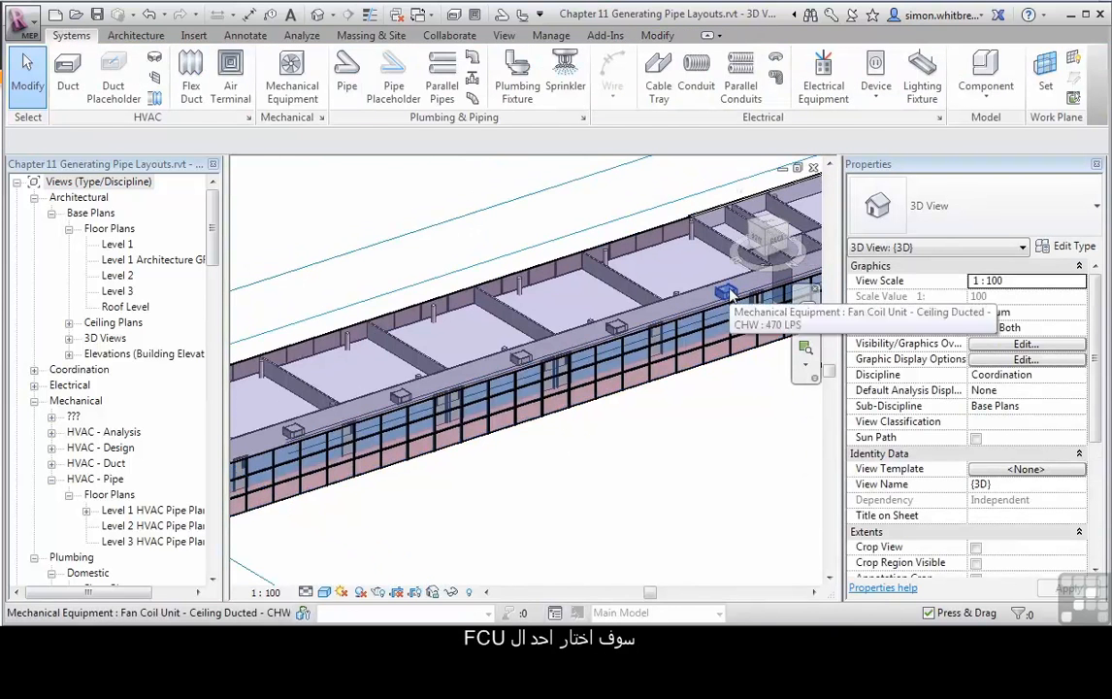
pyautogui.click(728, 294)
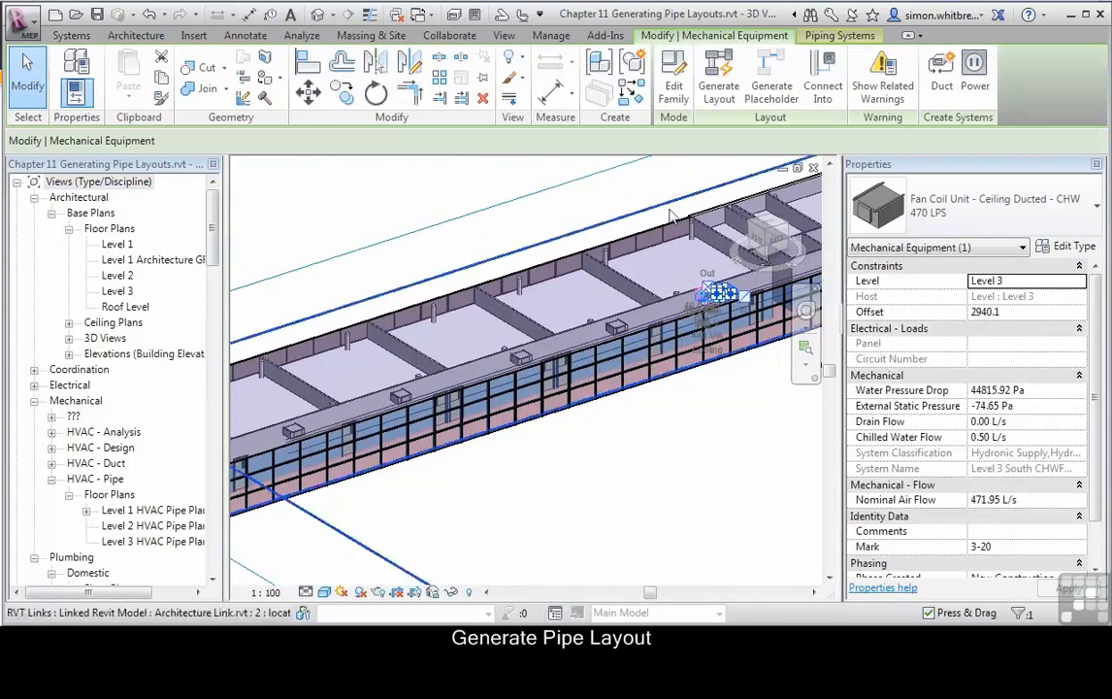
pyautogui.click(716, 88)
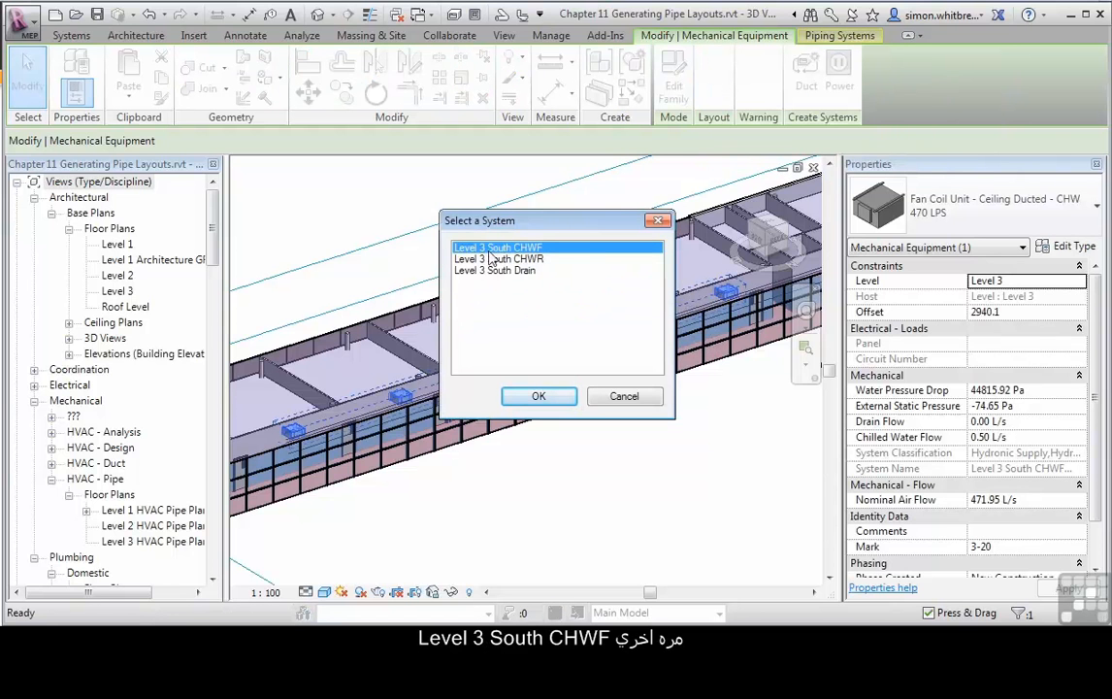
pyautogui.click(559, 401)
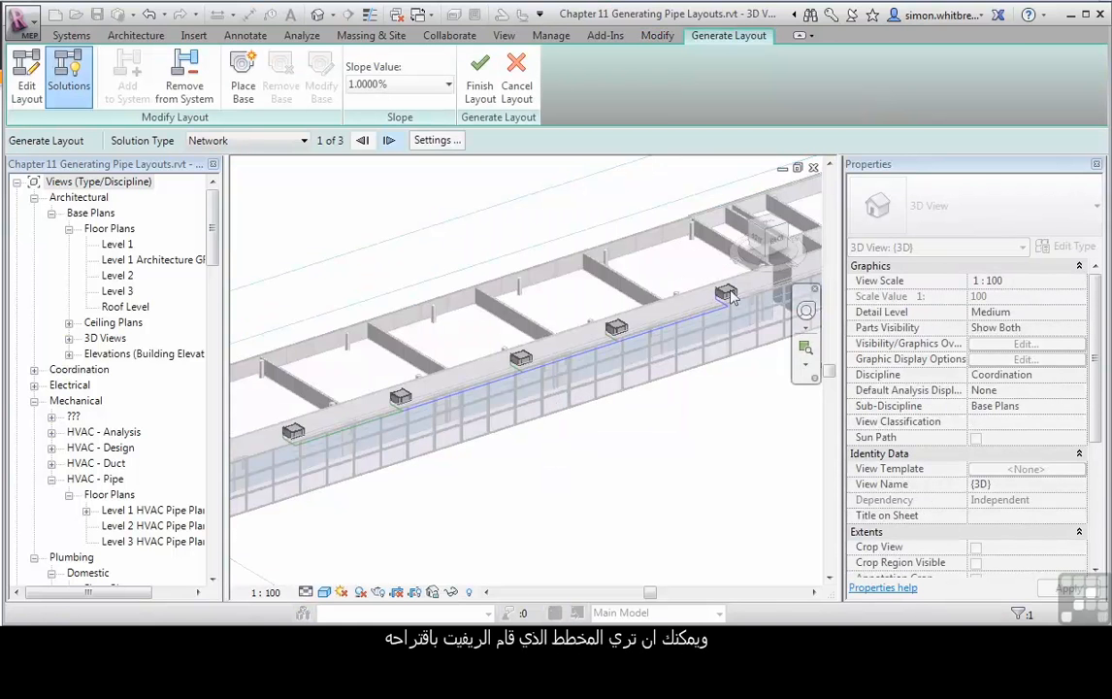
# Examine how the proposed Network layout routes pipes to the fan coil unit connections, including the short bends at the end unit.
pyautogui.scroll(5, 731, 310)
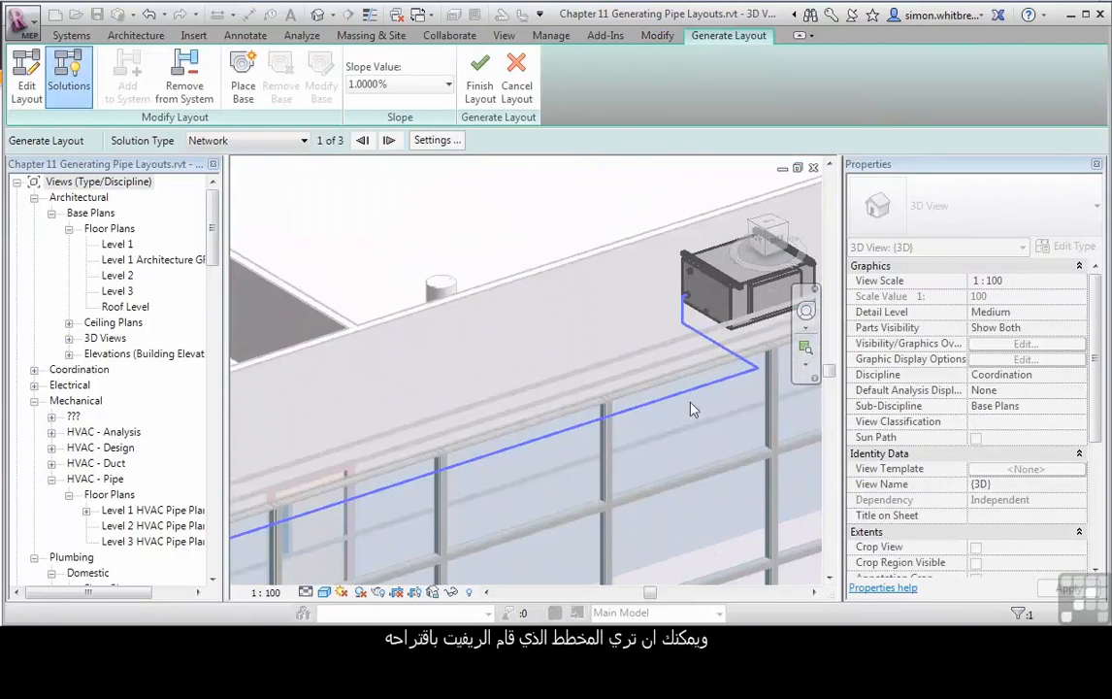
pyautogui.scroll(-5, 652, 311)
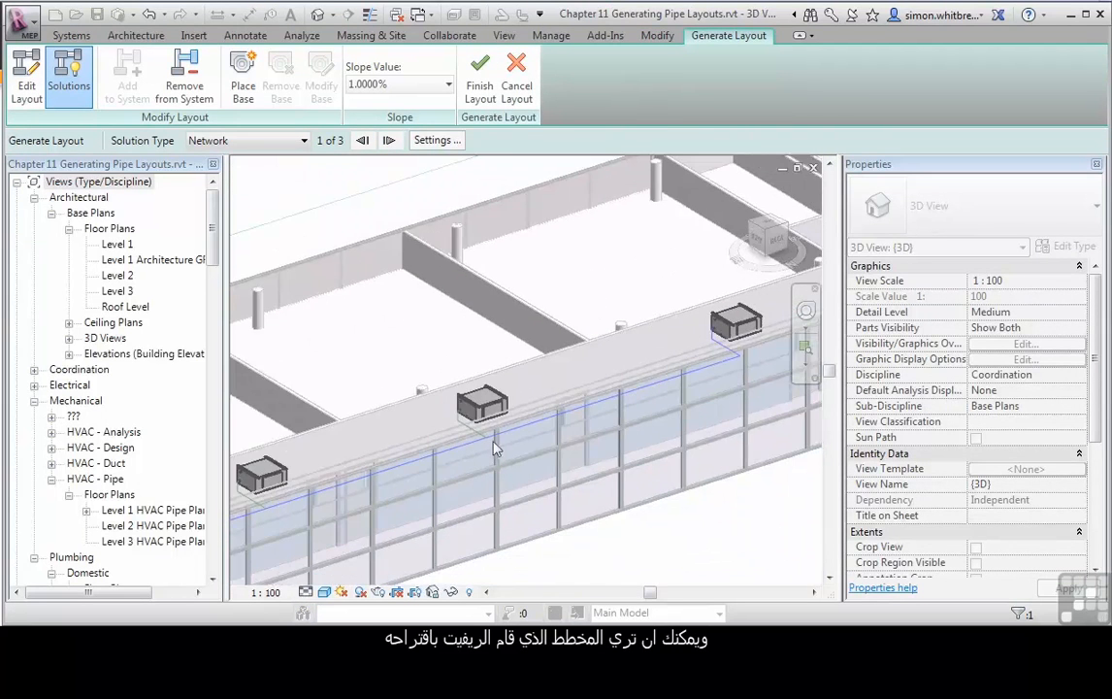
pyautogui.scroll(5, 483, 433)
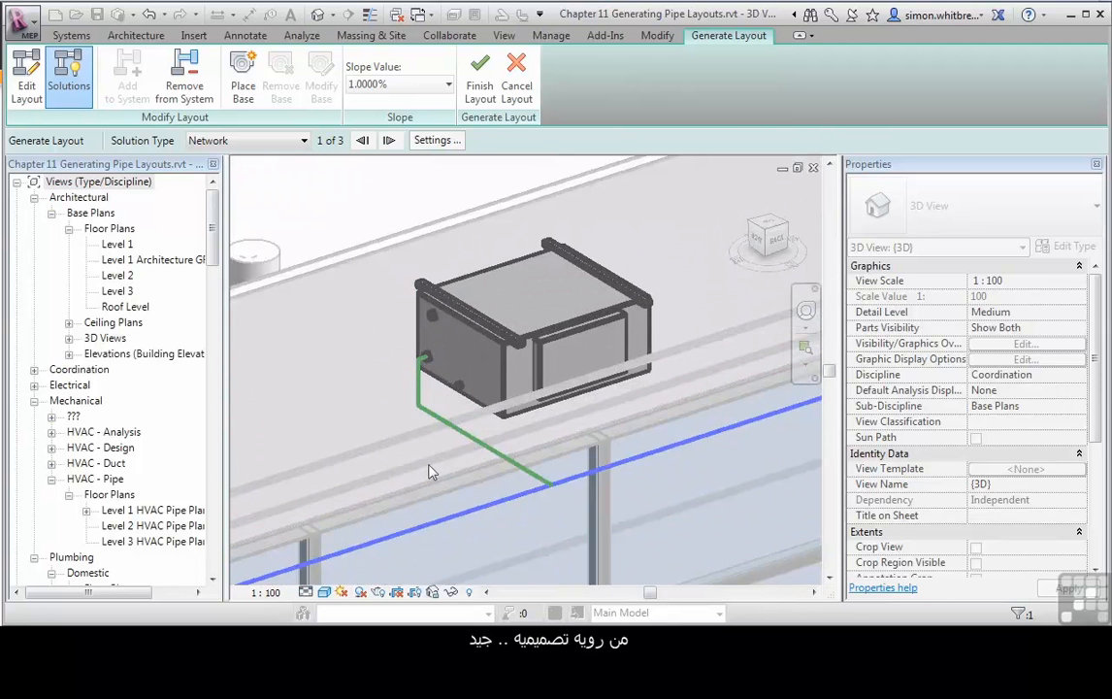
pyautogui.scroll(-4, 464, 390)
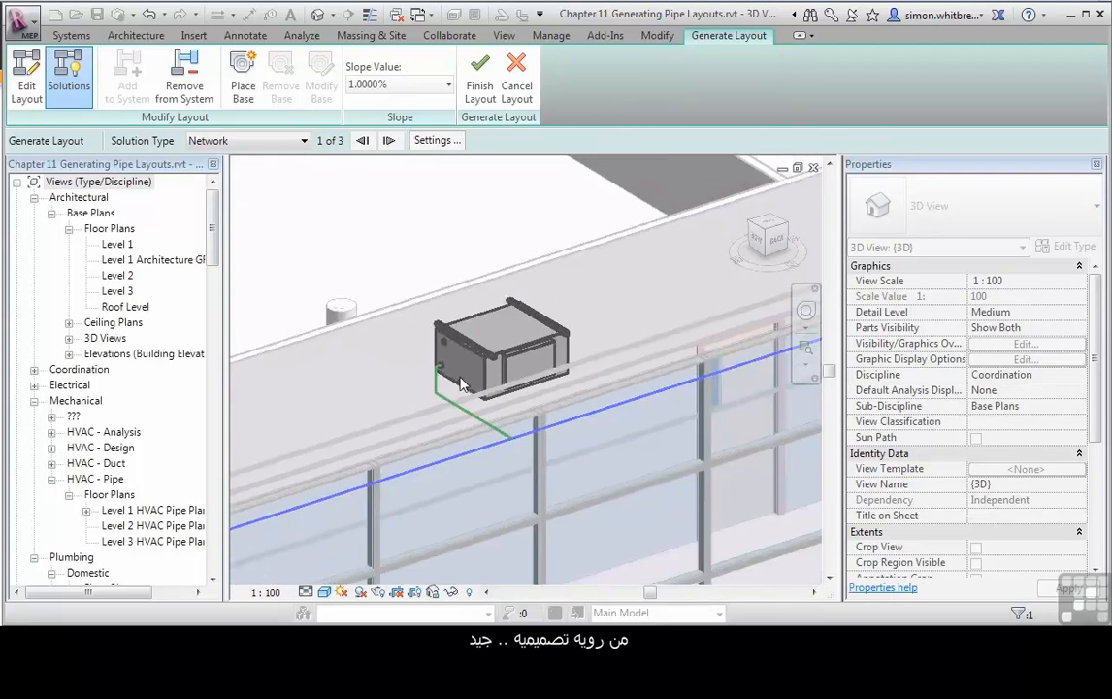
pyautogui.scroll(-5, 464, 385)
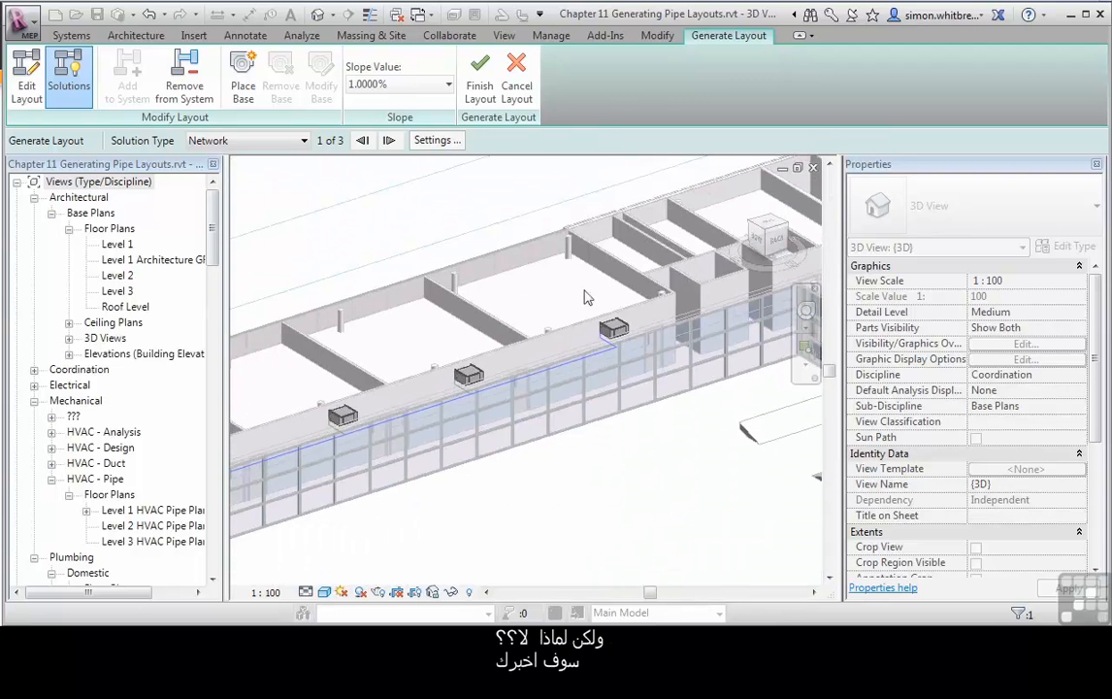
pyautogui.scroll(8, 607, 335)
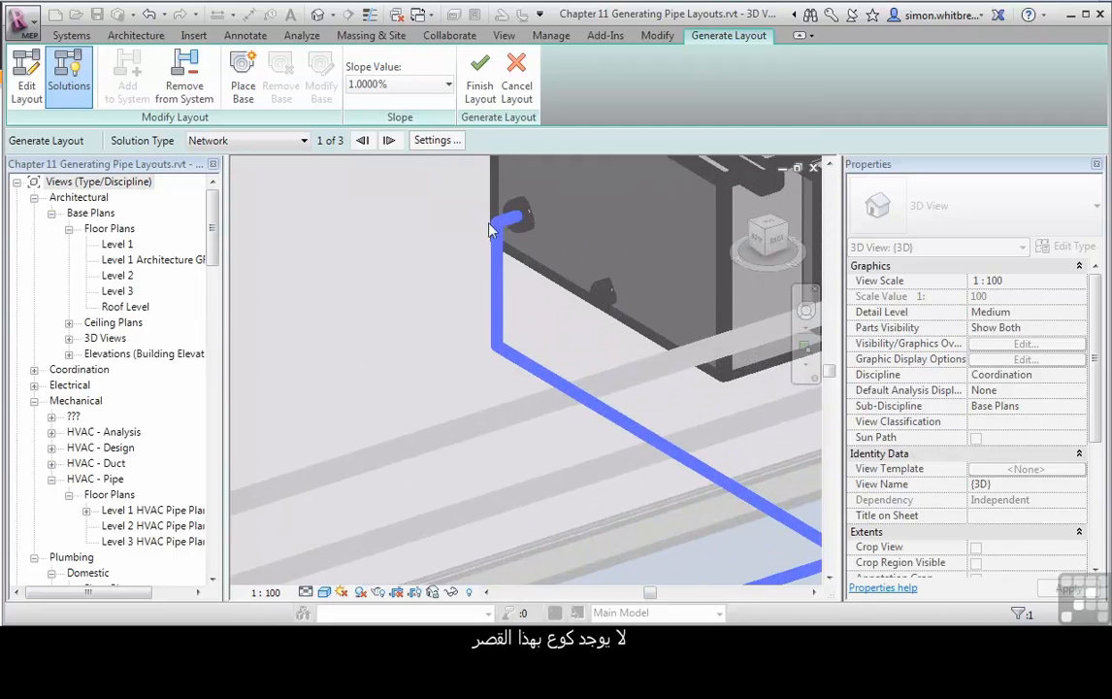
pyautogui.scroll(-10, 512, 222)
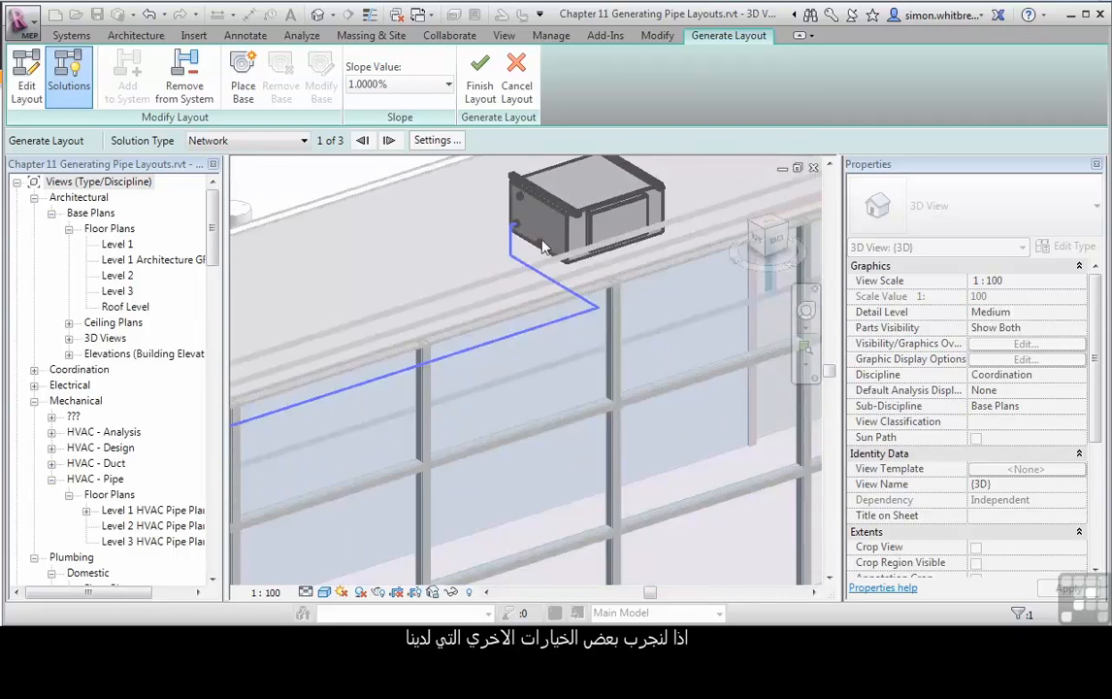
# Step through the alternative Network layout solutions and return to the first one.
pyautogui.moveTo(458, 285); pyautogui.dragTo(540, 326, button='middle')
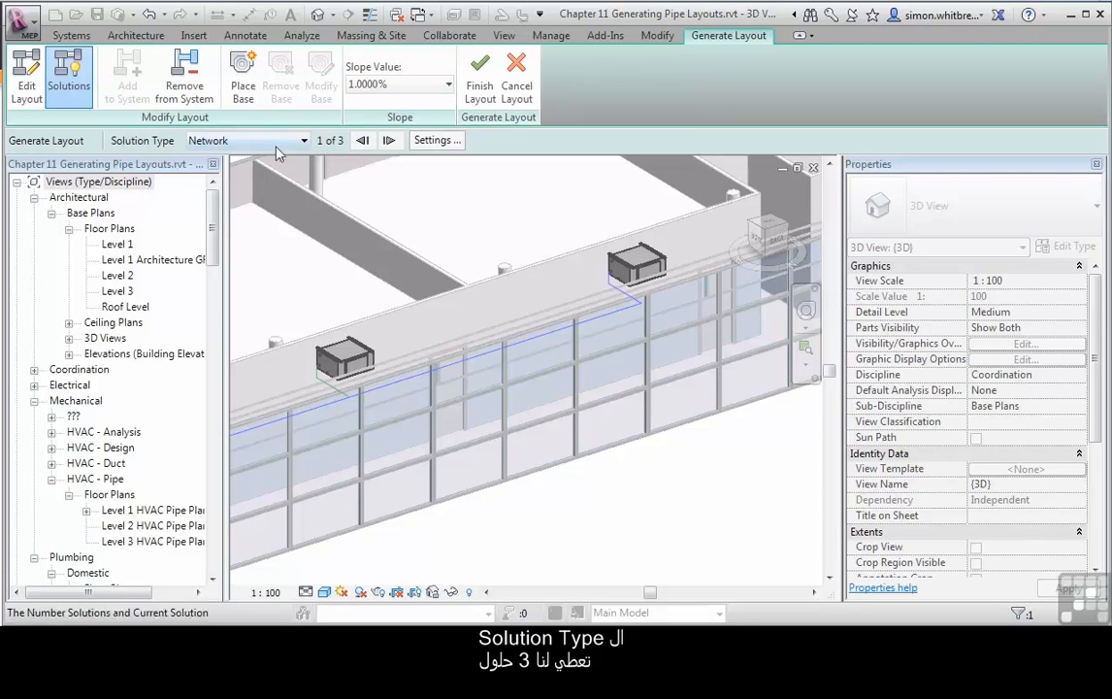
pyautogui.click(389, 141)
pyautogui.click(389, 142)
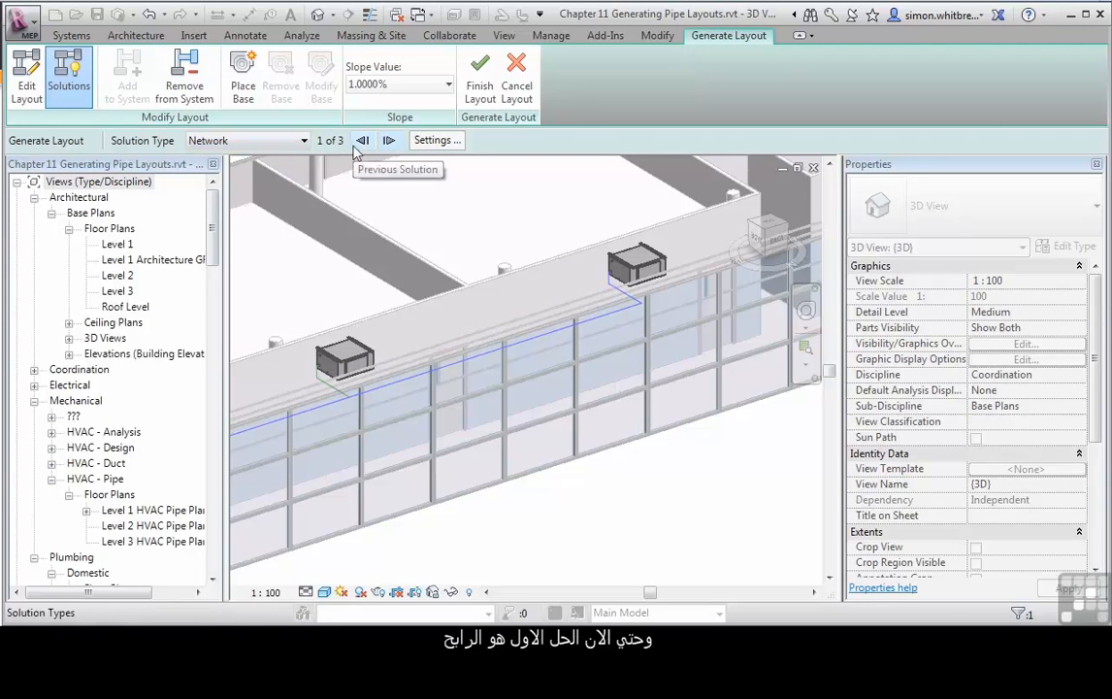
# Switch the layout solution type to Perimeter and view the resulting route from above.
pyautogui.click(274, 146)
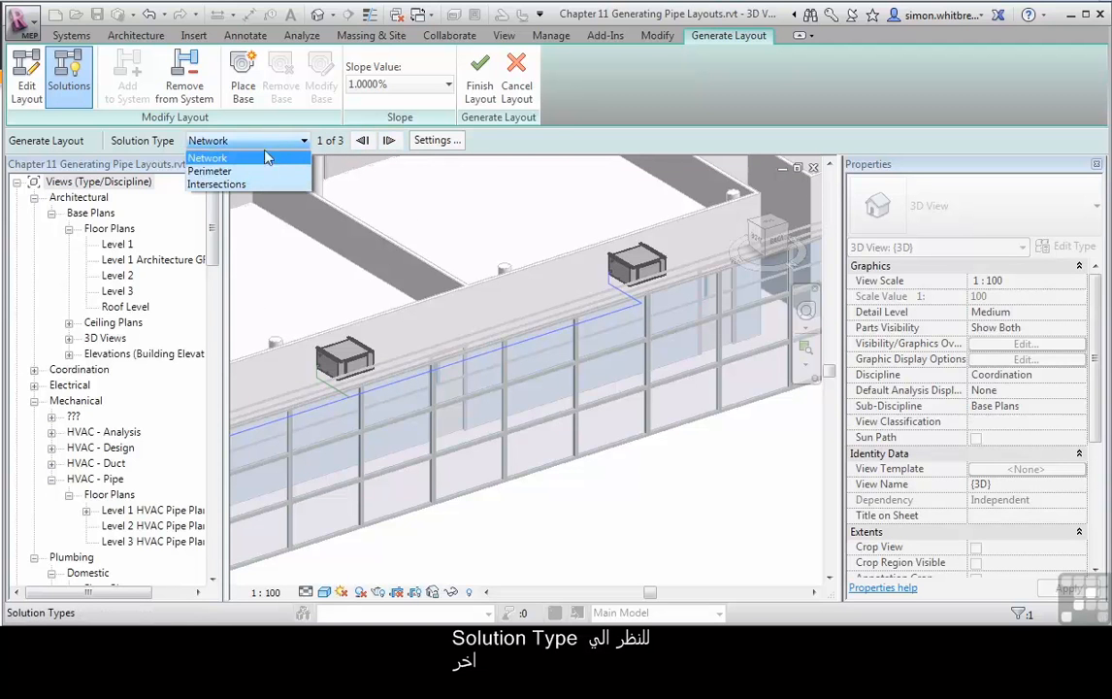
pyautogui.click(247, 172)
pyautogui.keyDown('shift'); pyautogui.moveTo(373, 450); pyautogui.dragTo(483, 484, button='middle'); pyautogui.keyUp('shift')
pyautogui.scroll(3, 482, 483)
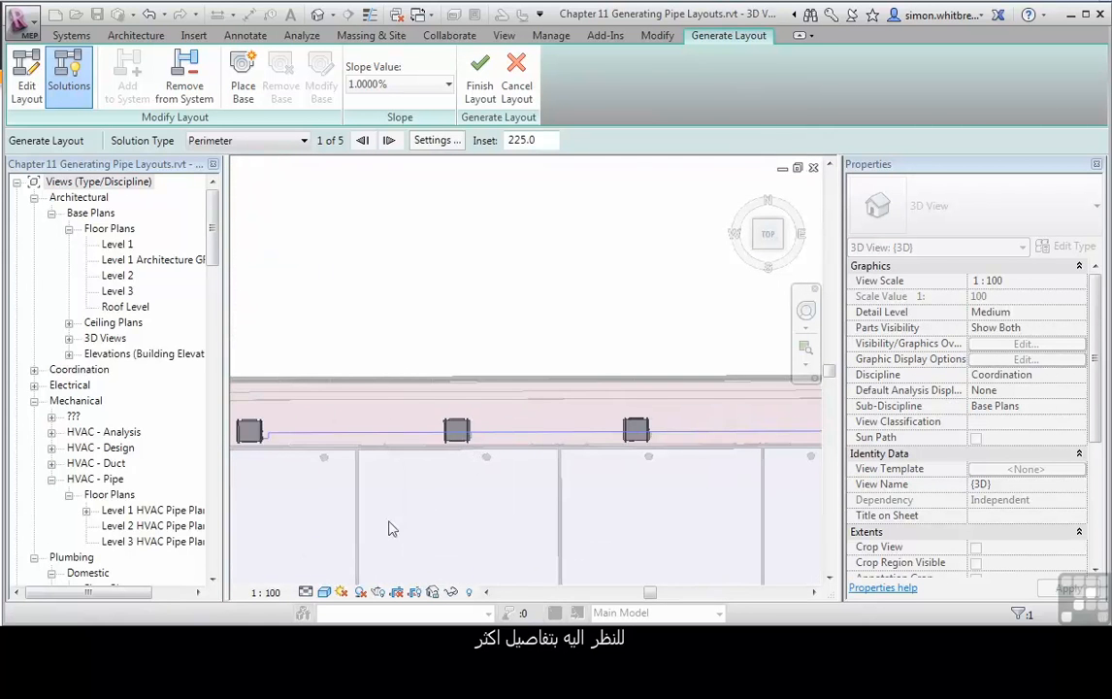
# Step through the alternative Perimeter layout solutions up to the fifth, viewing the route around the fan coil units in 3D.
pyautogui.keyDown('shift'); pyautogui.moveTo(393, 533); pyautogui.dragTo(491, 392, button='middle'); pyautogui.keyUp('shift')
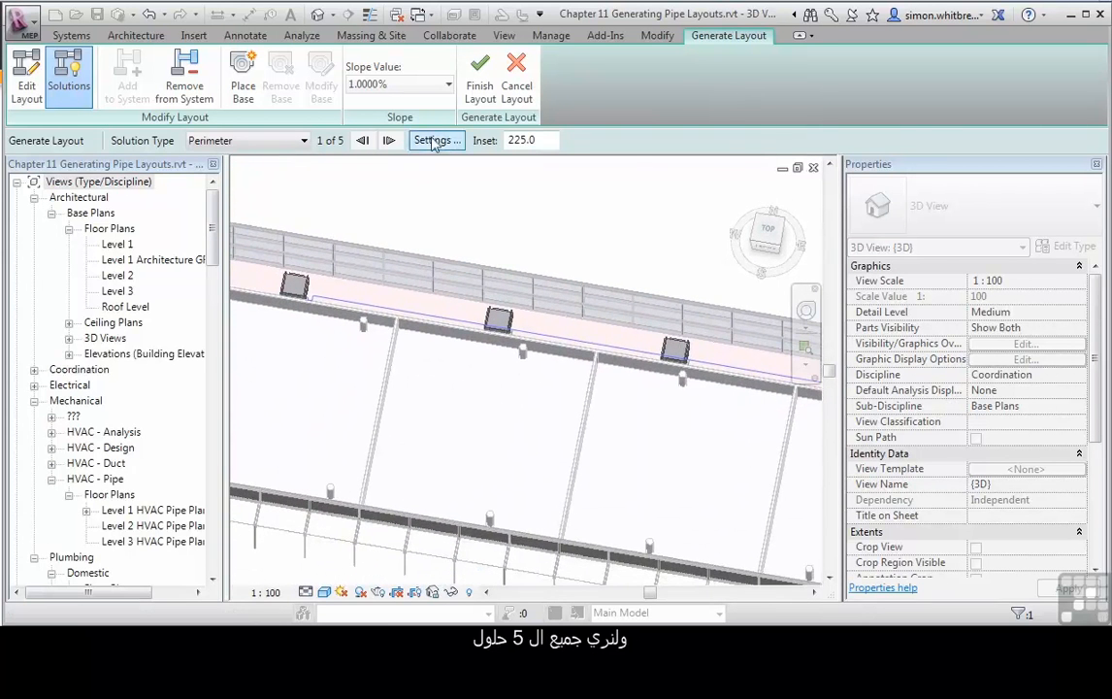
pyautogui.click(389, 141)
pyautogui.keyDown('shift'); pyautogui.moveTo(447, 405); pyautogui.dragTo(495, 303, button='middle'); pyautogui.keyUp('shift')
pyautogui.click(388, 142)
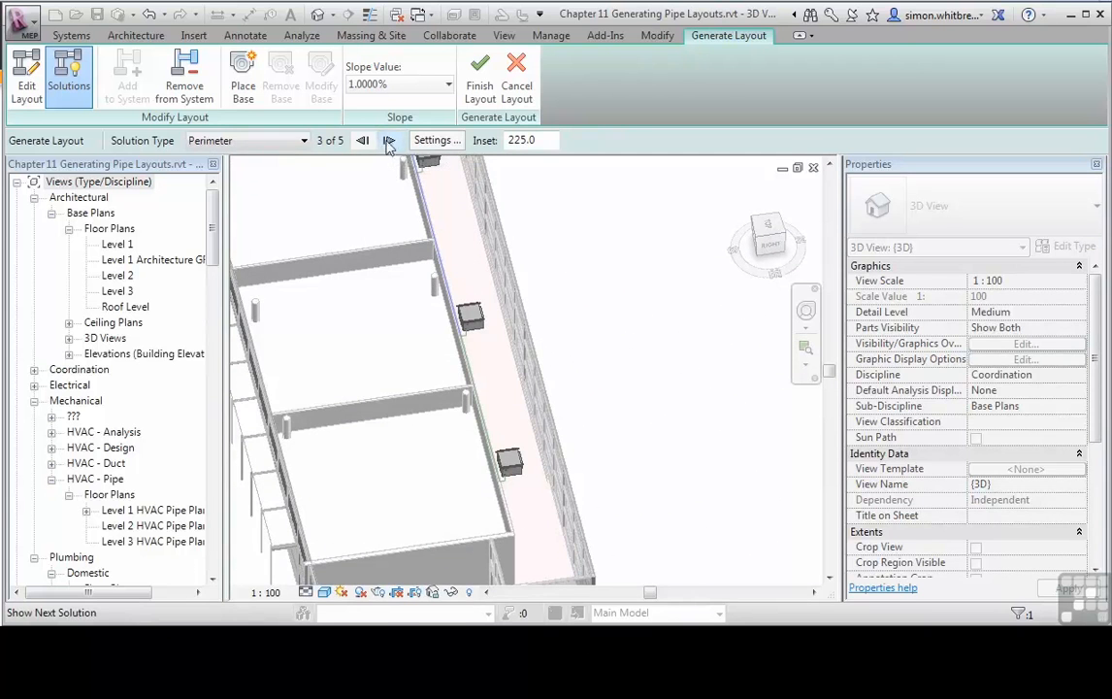
# Switch the layout solution type to Intersections and examine the resulting route along the row of fan coil units.
pyautogui.click(249, 141)
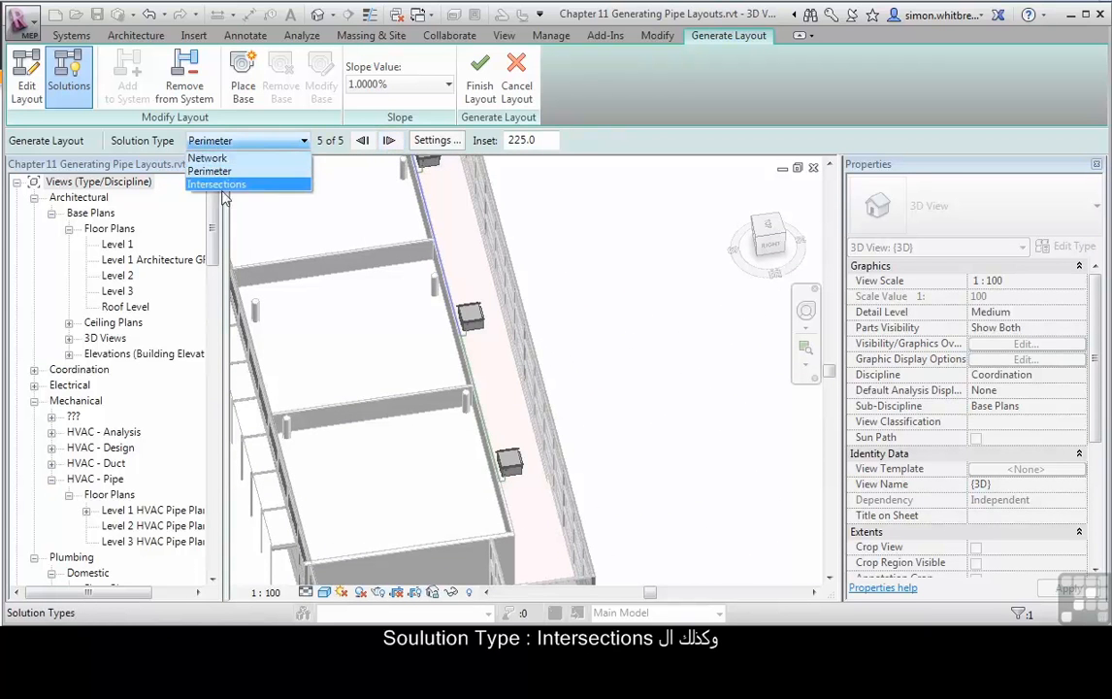
pyautogui.click(225, 181)
pyautogui.moveTo(408, 477); pyautogui.dragTo(510, 446, button='middle')
pyautogui.moveTo(599, 206); pyautogui.dragTo(433, 465, button='middle')
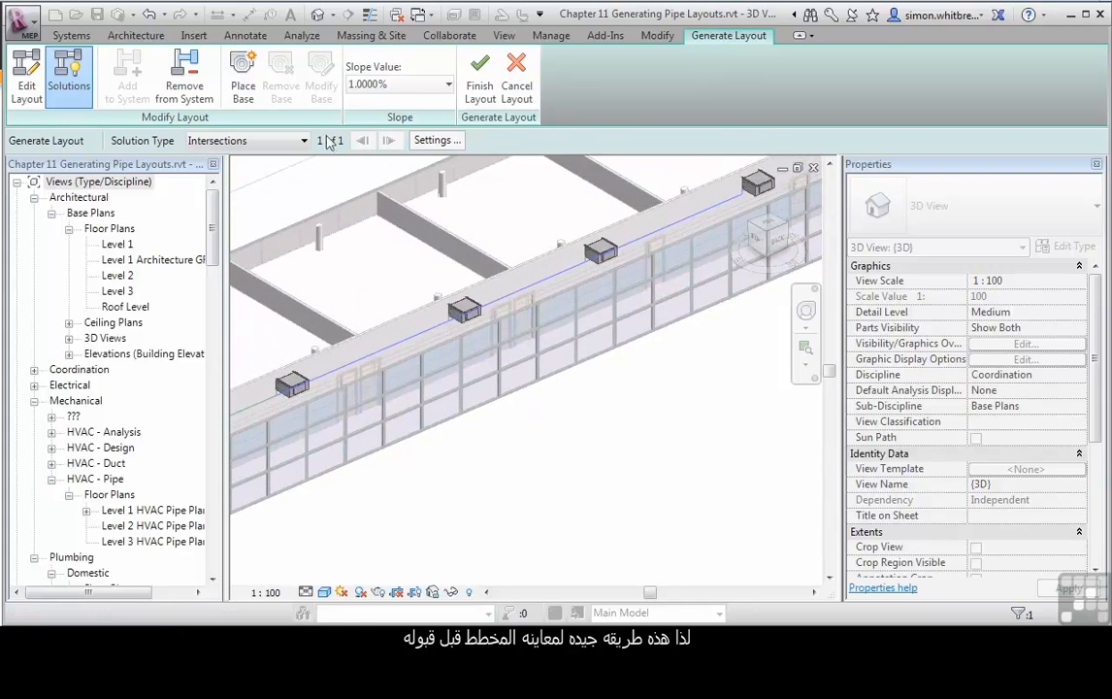
# Return the solution type to Perimeter and set its inset to 750 mm.
pyautogui.click(291, 141)
pyautogui.click(260, 167)
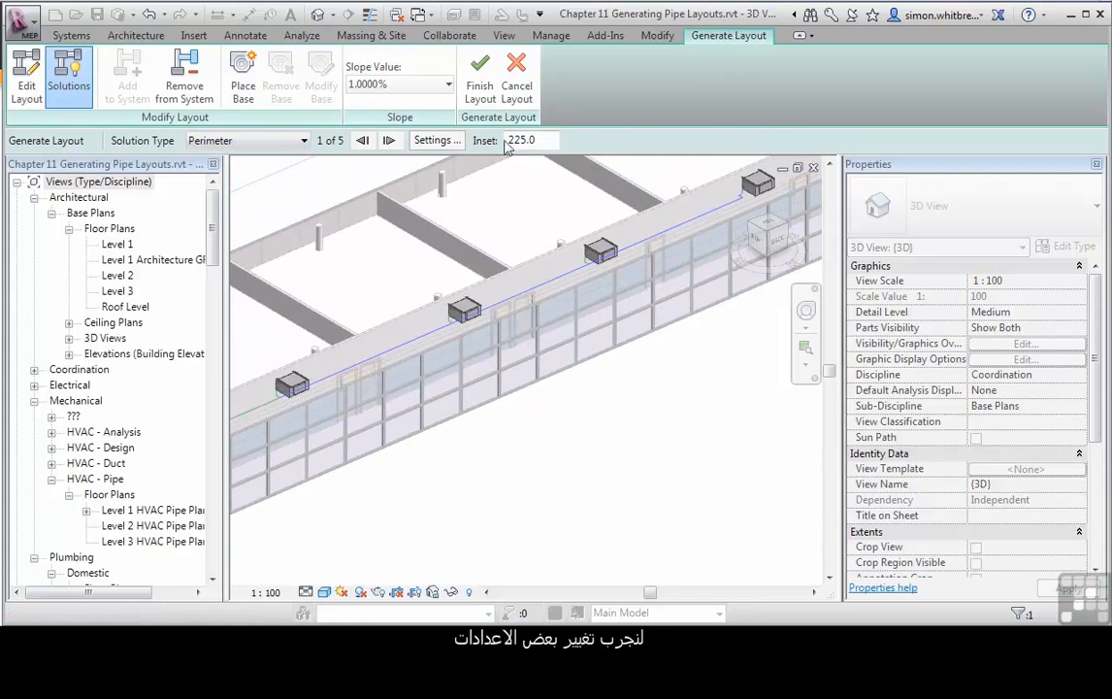
pyautogui.write('2')
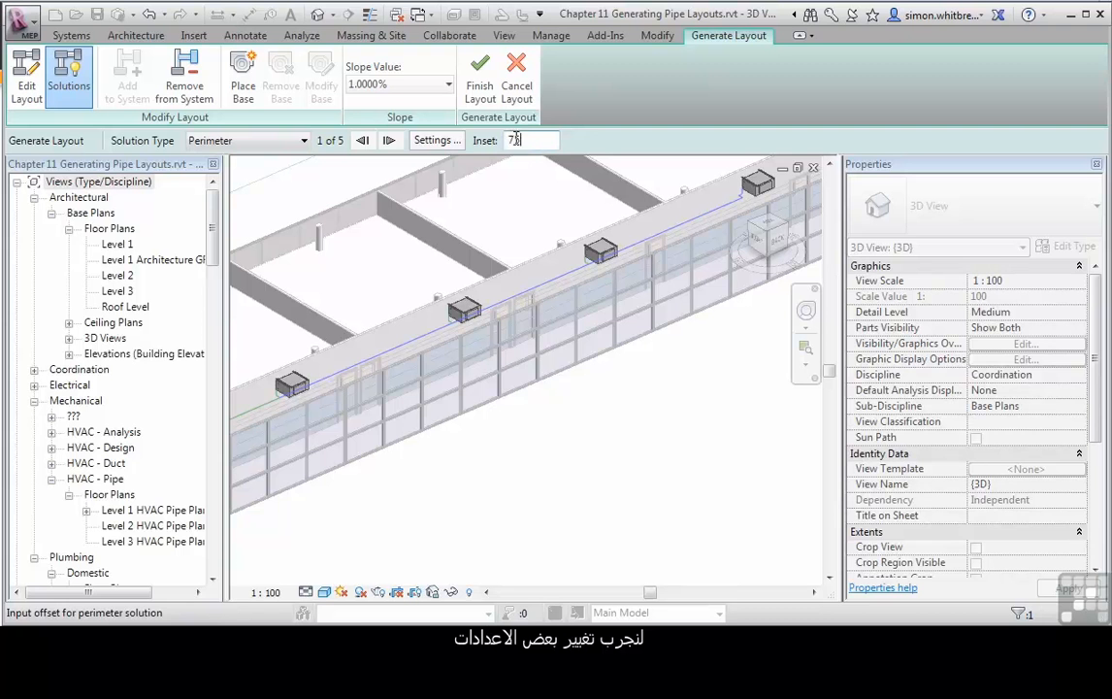
pyautogui.press('Return')
pyautogui.moveTo(550, 383)
pyautogui.keyDown('shift'); pyautogui.mouseDown(button='middle')
pyautogui.moveTo(501, 390)
pyautogui.moveTo(561, 457)
pyautogui.moveTo(544, 362)
pyautogui.mouseUp(button='middle'); pyautogui.keyUp('shift')
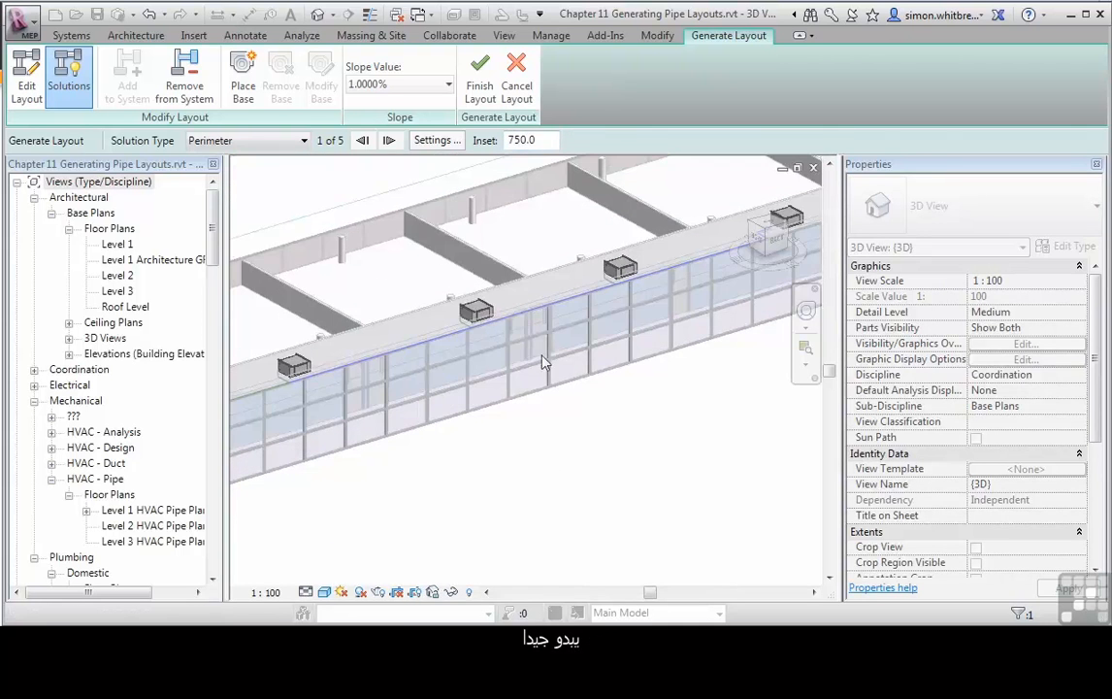
# Switch to manual layout editing and move one fan coil unit's vertical drop and horizontal branch away from its connector.
pyautogui.scroll(5, 462, 337)
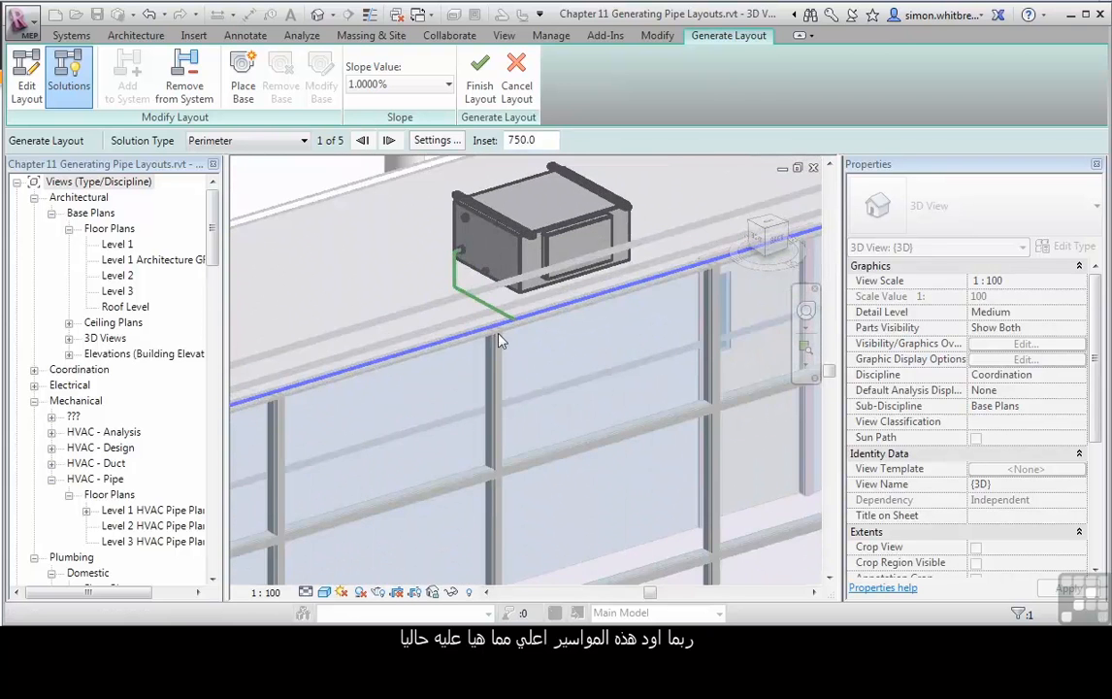
pyautogui.keyDown('shift'); pyautogui.moveTo(500, 340); pyautogui.dragTo(512, 345, button='middle'); pyautogui.keyUp('shift')
pyautogui.keyDown('shift'); pyautogui.moveTo(501, 334); pyautogui.dragTo(490, 411, button='middle'); pyautogui.keyUp('shift')
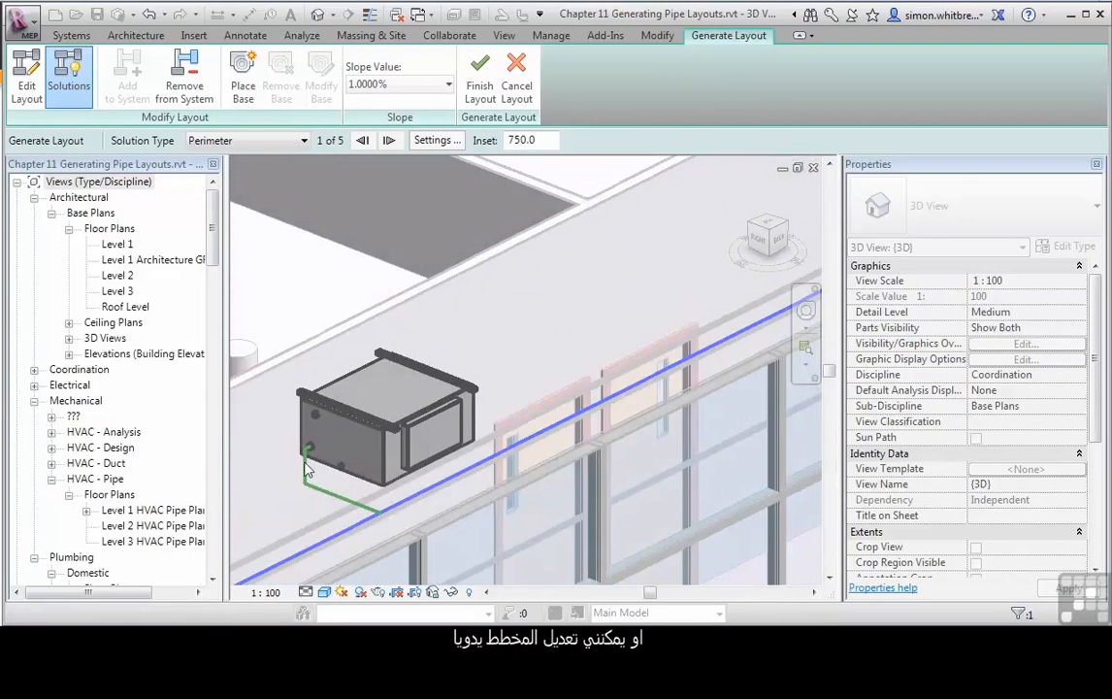
pyautogui.click(28, 76)
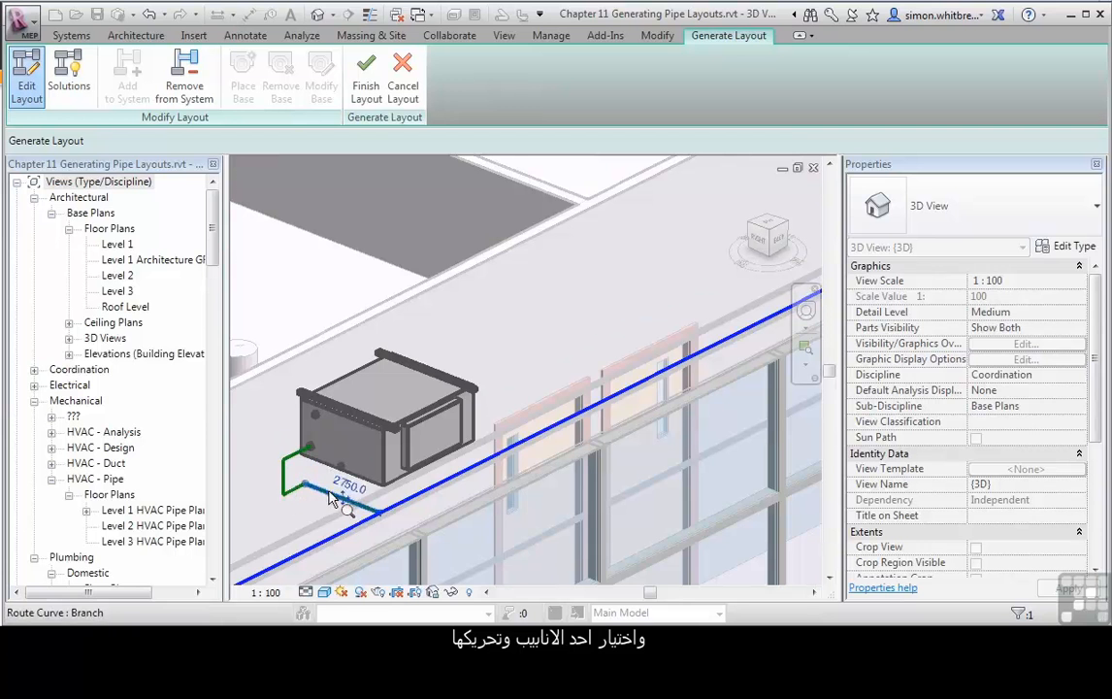
pyautogui.moveTo(341, 503); pyautogui.dragTo(320, 513)
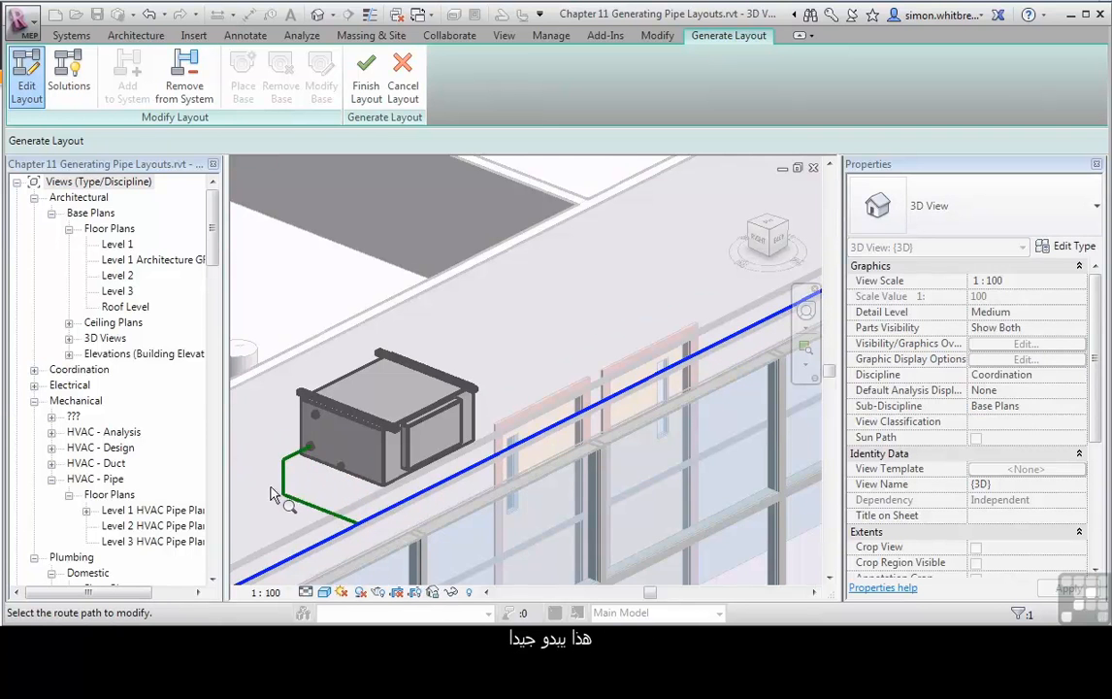
pyautogui.scroll(-2, 360, 303)
# Offset the vertical drop and horizontal branch at the neighbouring fan coil unit to match the already edited connection.
pyautogui.scroll(3, 600, 245)
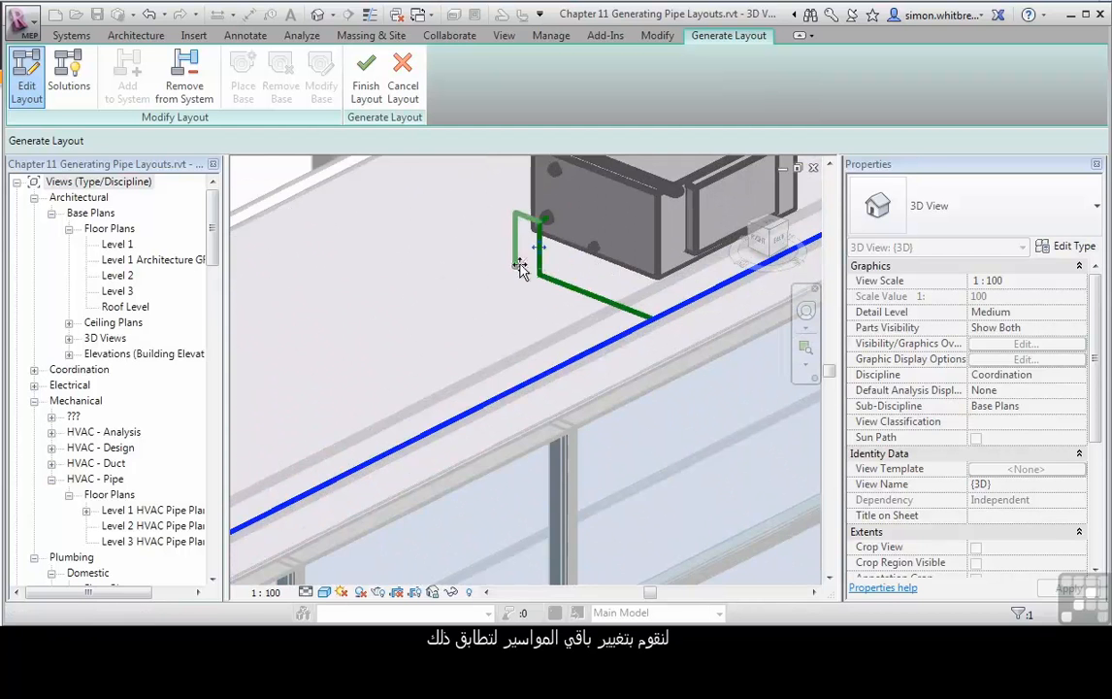
pyautogui.moveTo(512, 307); pyautogui.dragTo(513, 307)
pyautogui.moveTo(601, 307); pyautogui.dragTo(567, 328)
pyautogui.scroll(3, 506, 302)
pyautogui.click(508, 303)
pyautogui.moveTo(483, 295); pyautogui.dragTo(480, 295)
pyautogui.scroll(-8, 646, 318)
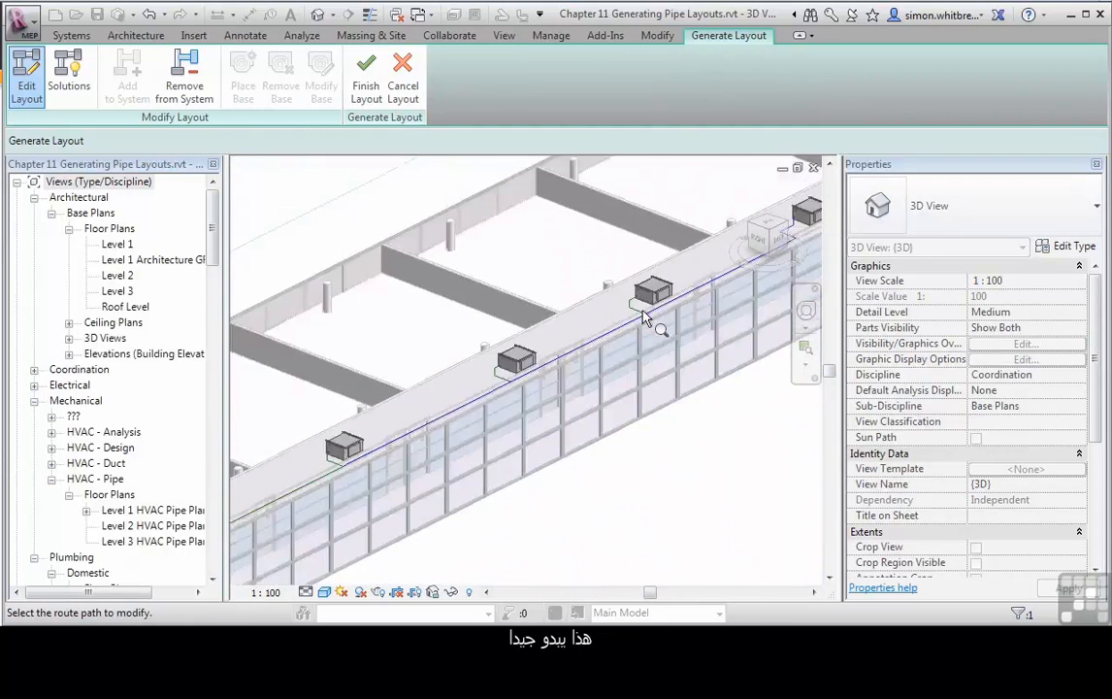
# Offset the drop and branch of the fan coil unit next to the green-routed end unit, correcting the branch move.
pyautogui.scroll(10, 468, 392)
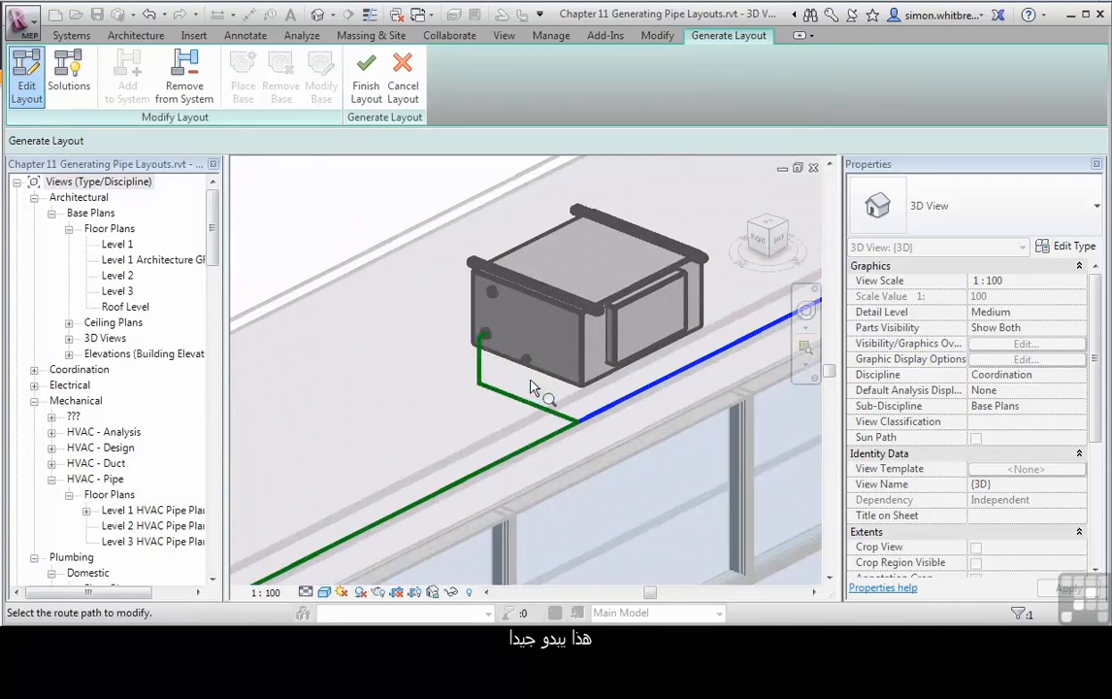
pyautogui.moveTo(475, 368); pyautogui.dragTo(459, 392)
pyautogui.click(515, 399)
pyautogui.click(596, 453)
pyautogui.hotkey('ctrl', 'z')
pyautogui.click(518, 398)
pyautogui.moveTo(527, 403); pyautogui.dragTo(507, 412)
pyautogui.click(523, 437)
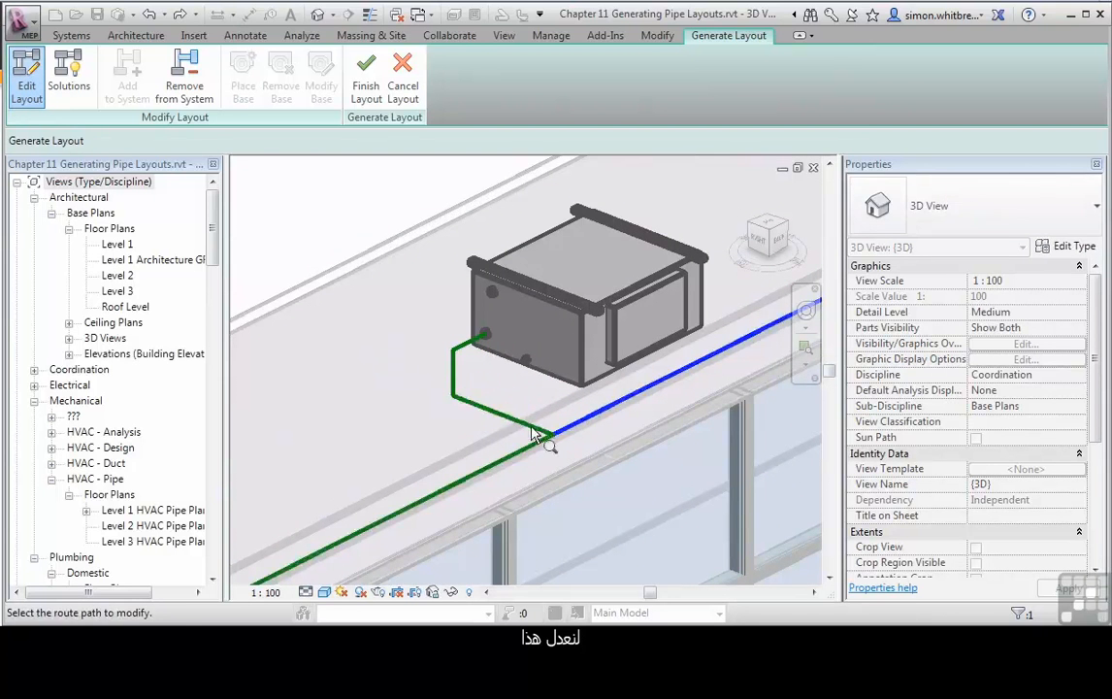
pyautogui.scroll(-6, 621, 381)
# Pull the vertical drop and horizontal branch away from the connector at the end fan coil unit on the green route.
pyautogui.scroll(6, 422, 461)
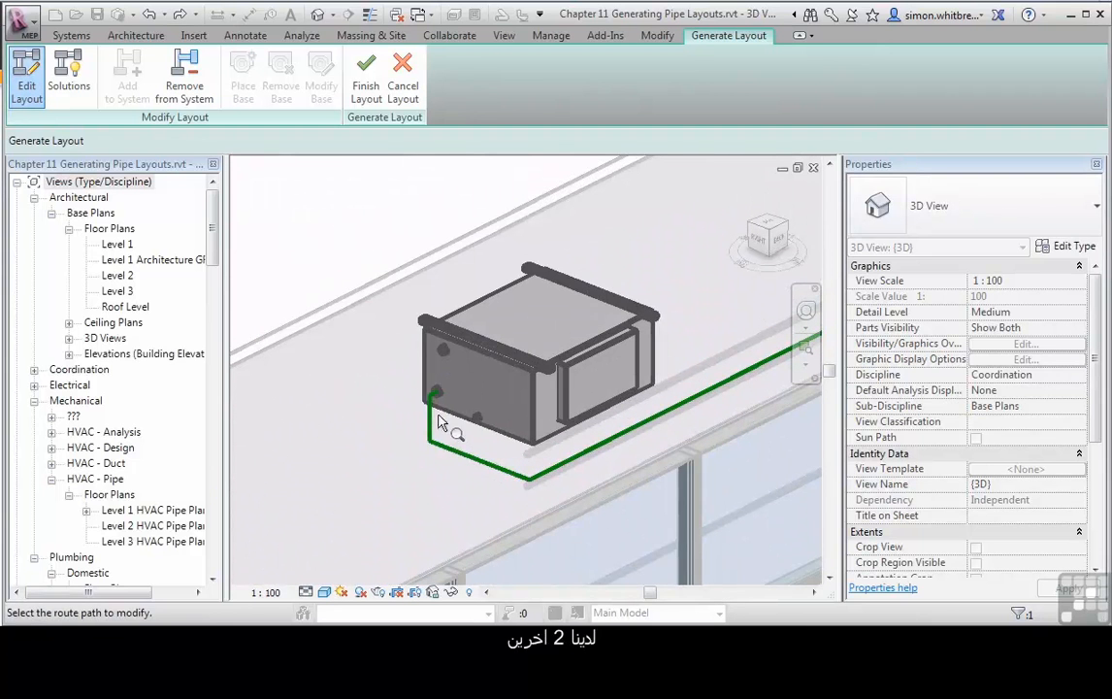
pyautogui.moveTo(398, 461); pyautogui.dragTo(394, 463)
pyautogui.click(419, 473)
pyautogui.click(473, 460)
pyautogui.moveTo(478, 460); pyautogui.dragTo(450, 479)
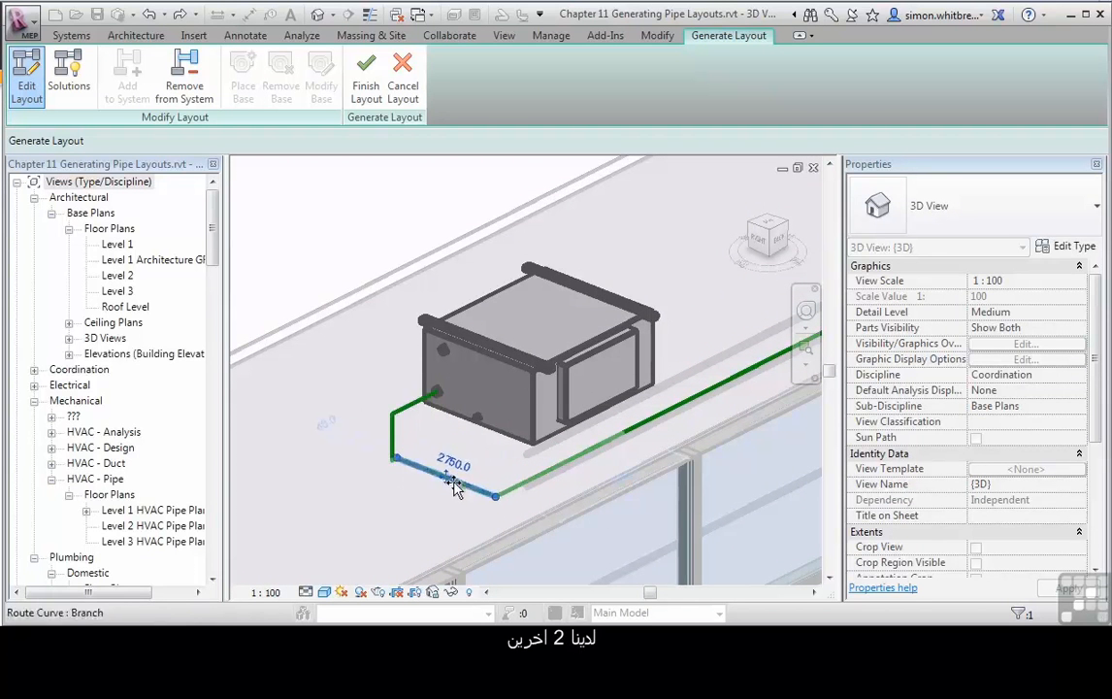
pyautogui.click(420, 506)
# Move the vertical drop outward from the connector at the opposite end unit, where the blue main route terminates.
pyautogui.scroll(-5, 525, 378)
pyautogui.moveTo(649, 340); pyautogui.dragTo(272, 563, button='middle')
pyautogui.moveTo(540, 398); pyautogui.dragTo(524, 401, button='middle')
pyautogui.scroll(6, 596, 391)
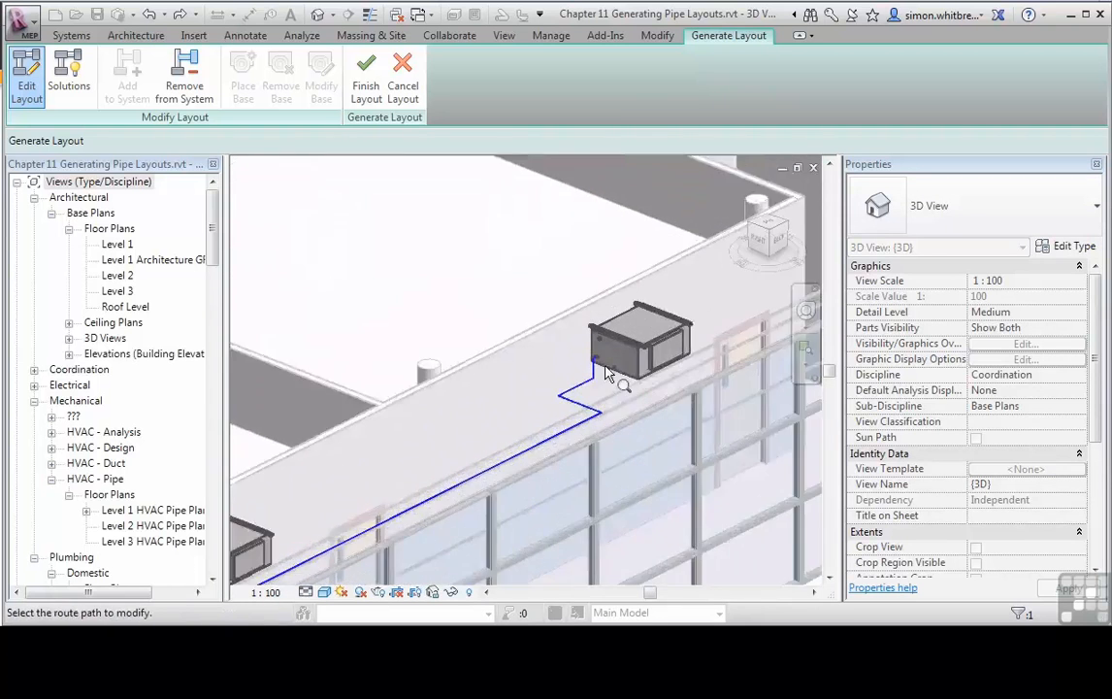
pyautogui.scroll(-5, 465, 444)
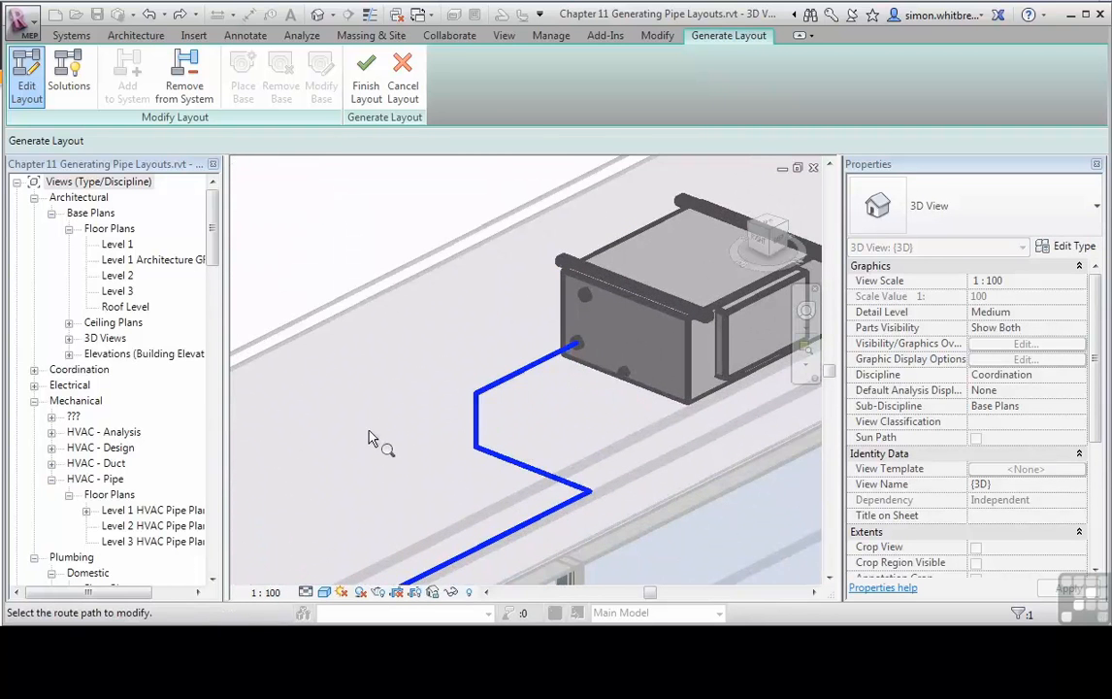
# Finish the edited layout to generate the pipes, and open the Level 3 HVAC Pipe Plan view.
pyautogui.scroll(-5, 661, 370)
pyautogui.moveTo(548, 453); pyautogui.dragTo(640, 350, button='middle')
pyautogui.scroll(1, 618, 369)
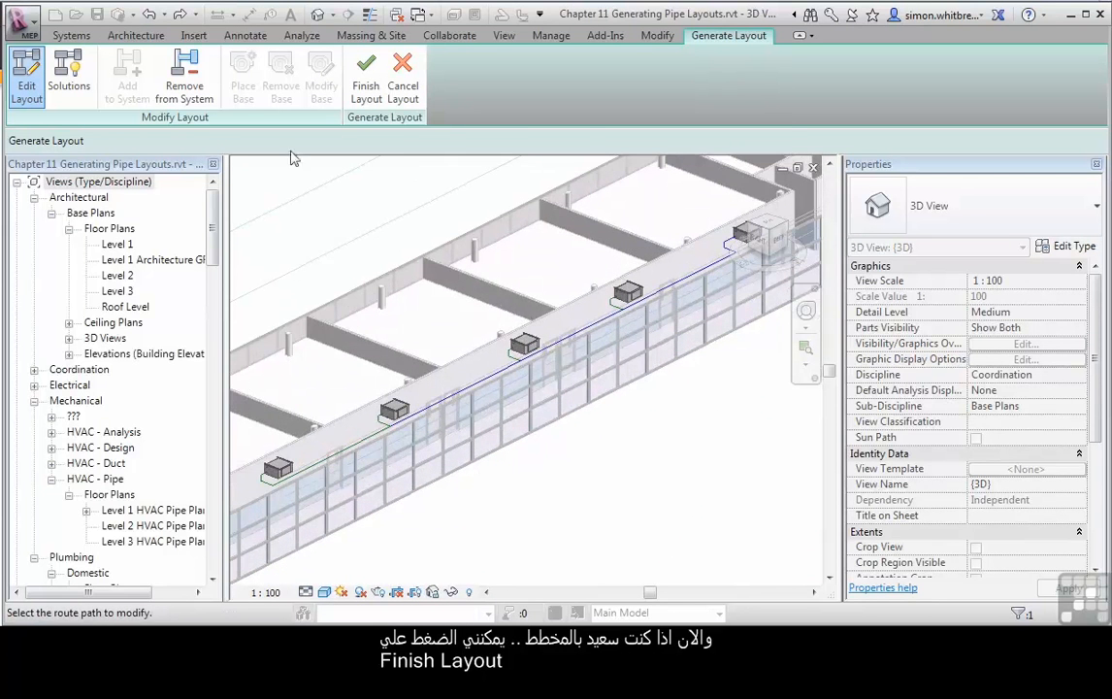
pyautogui.click(366, 75)
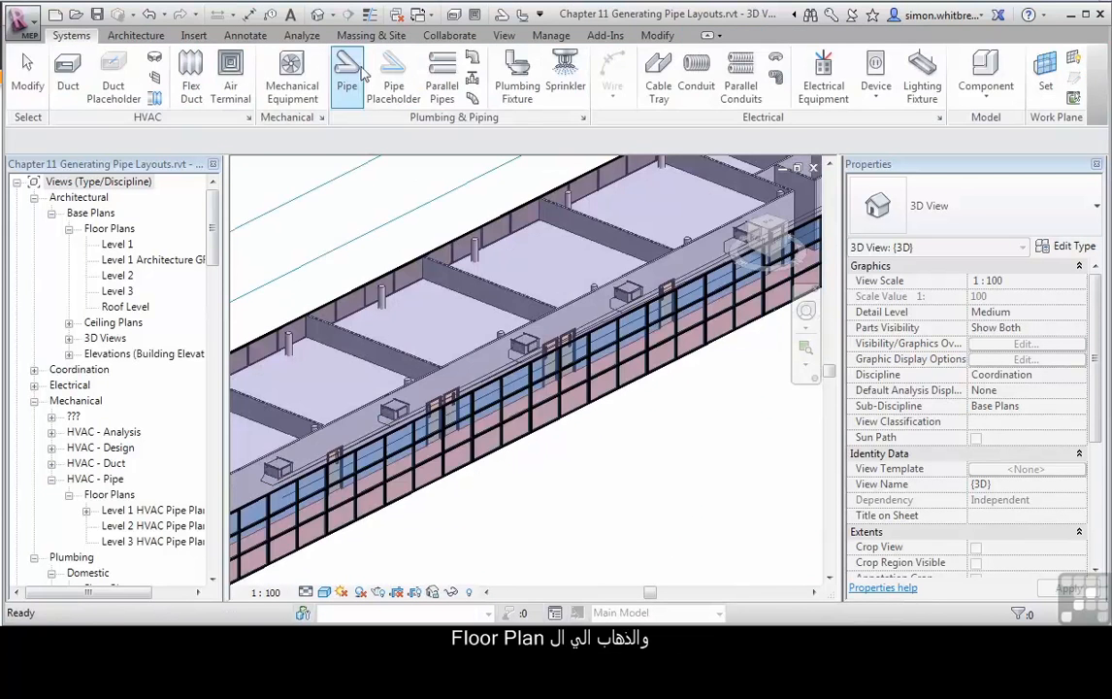
pyautogui.doubleClick(135, 542)
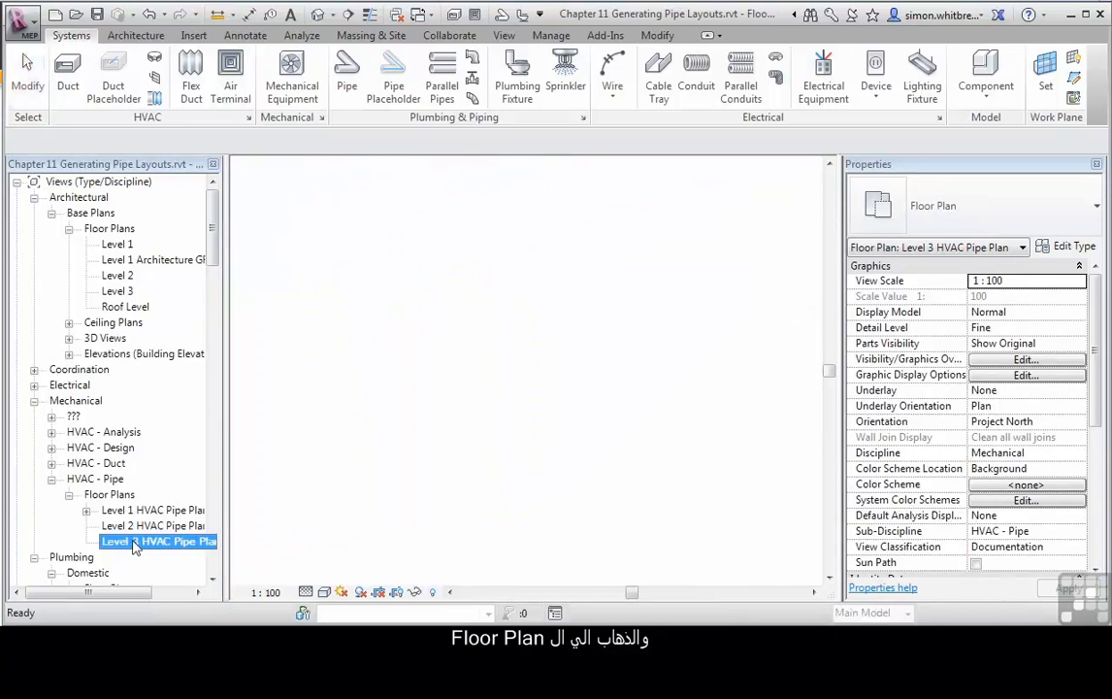
# Move the 40 mm main pipe run away from the fan coil units to about 2000 mm from the corridor-side gridline.
pyautogui.scroll(5, 608, 376)
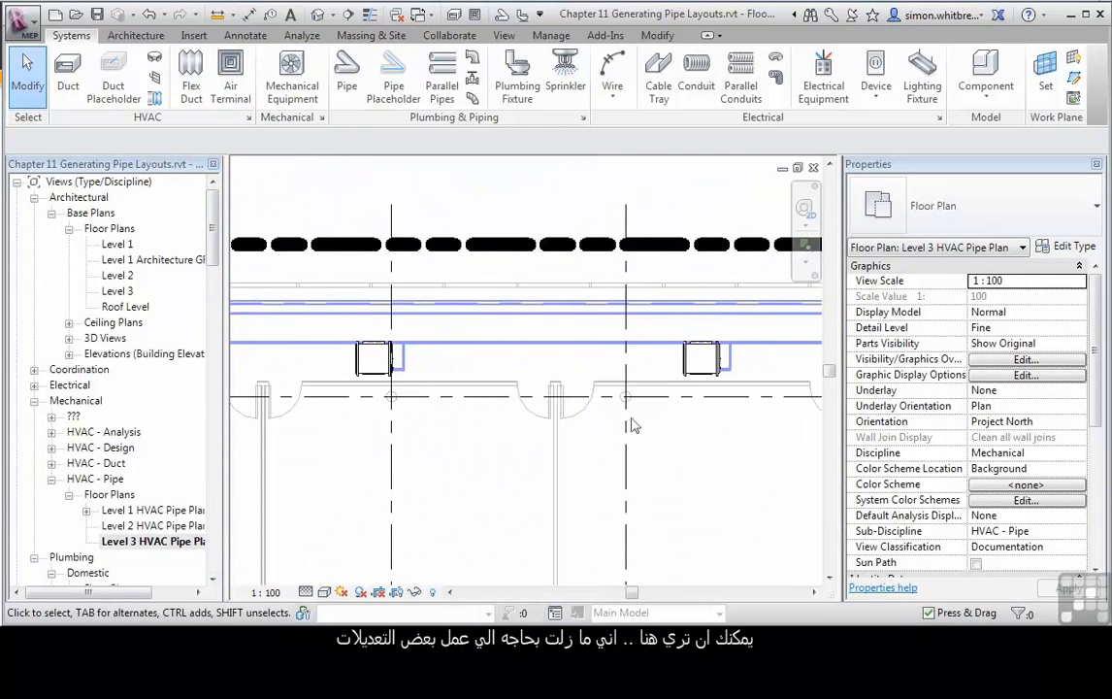
pyautogui.moveTo(718, 395); pyautogui.dragTo(497, 406, button='middle')
pyautogui.scroll(4, 628, 378)
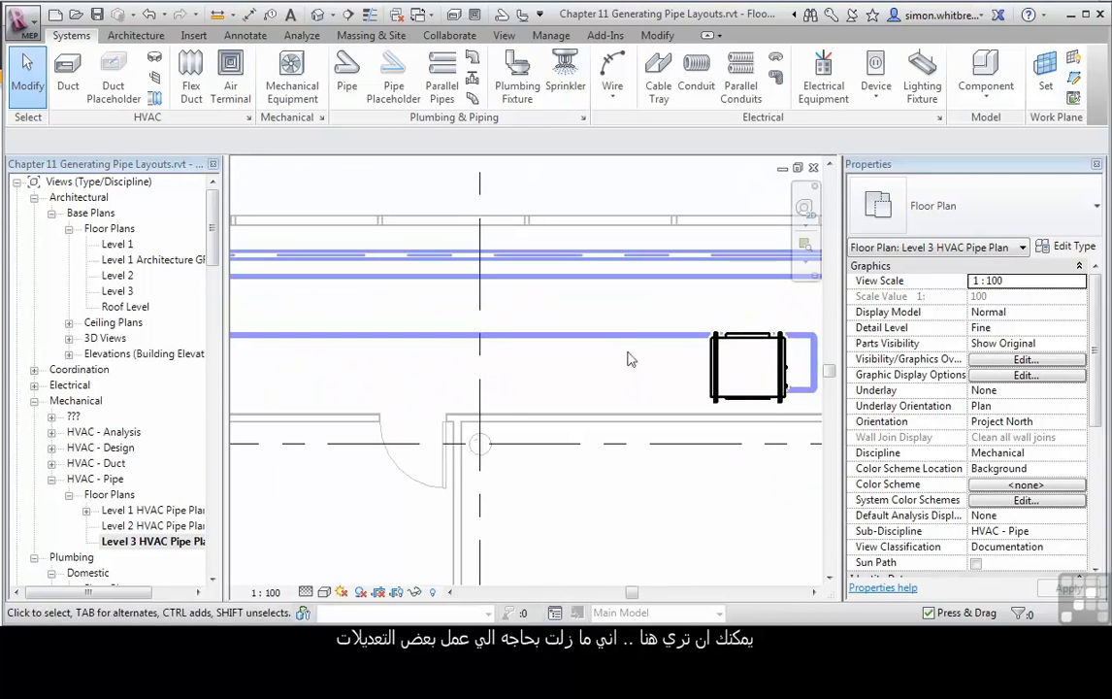
pyautogui.scroll(-3, 727, 510)
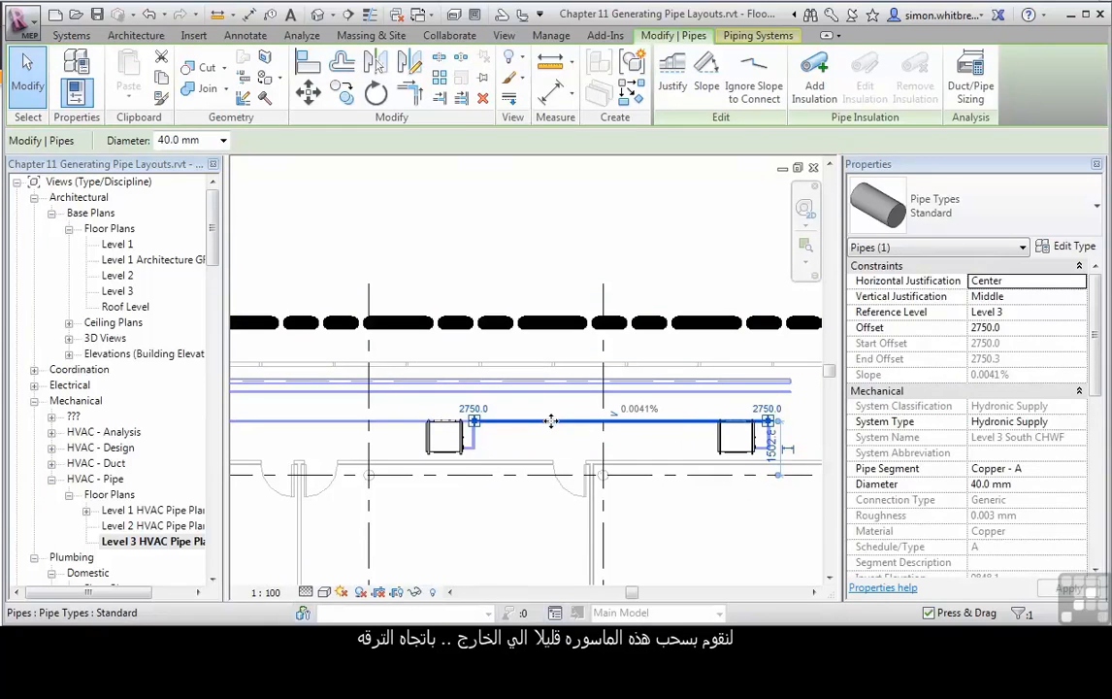
pyautogui.moveTo(550, 410); pyautogui.dragTo(629, 554)
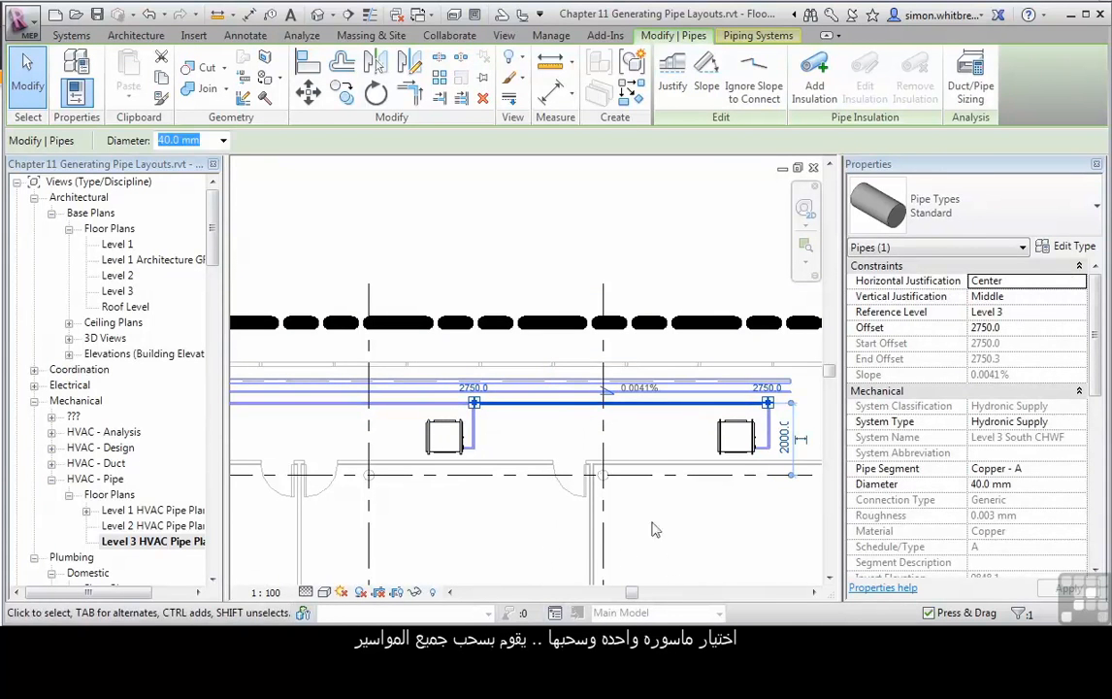
pyautogui.moveTo(400, 509); pyautogui.dragTo(639, 500, button='middle')
pyautogui.moveTo(308, 525); pyautogui.dragTo(714, 521, button='middle')
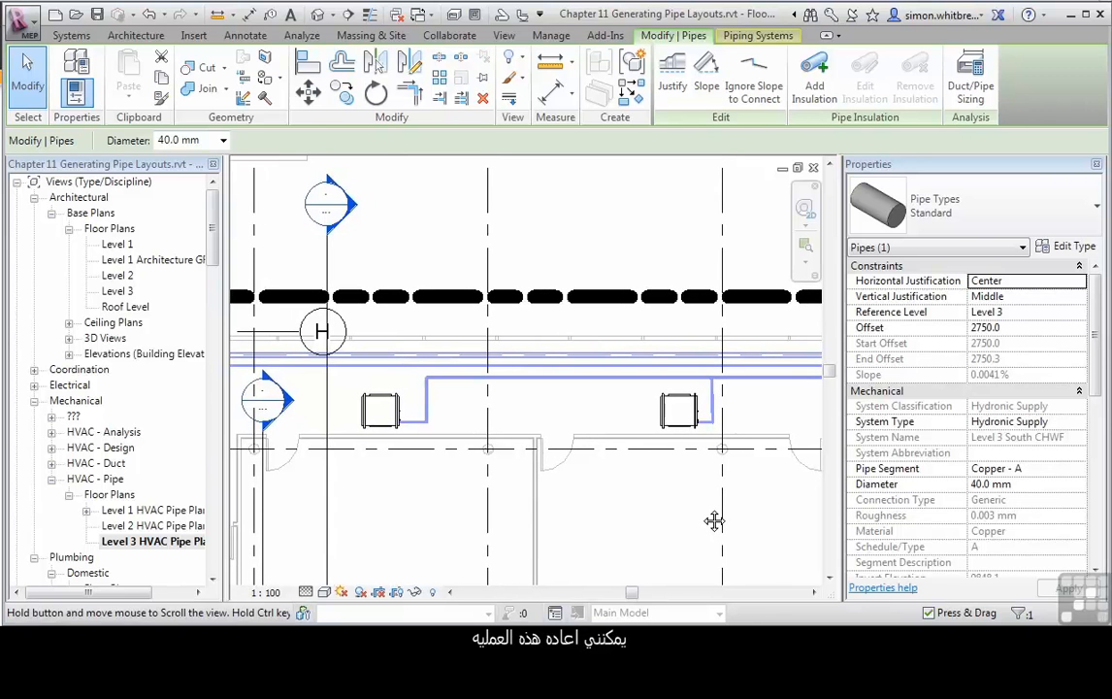